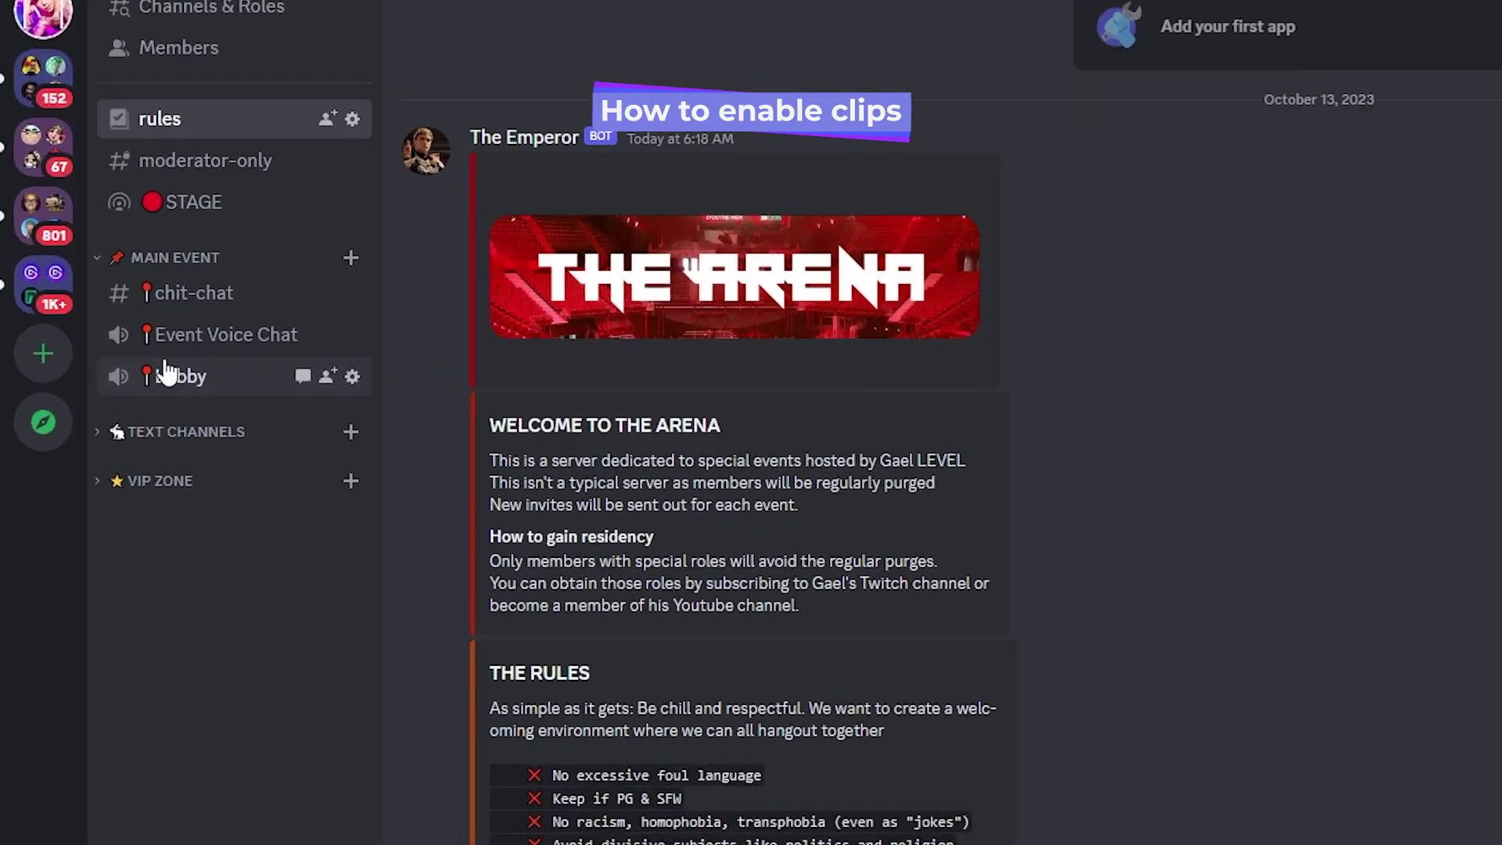
- Join the Lobby voice channel and go live with the FiveM window at 720p and 30 fps, with clipping enabled
click(145, 366)
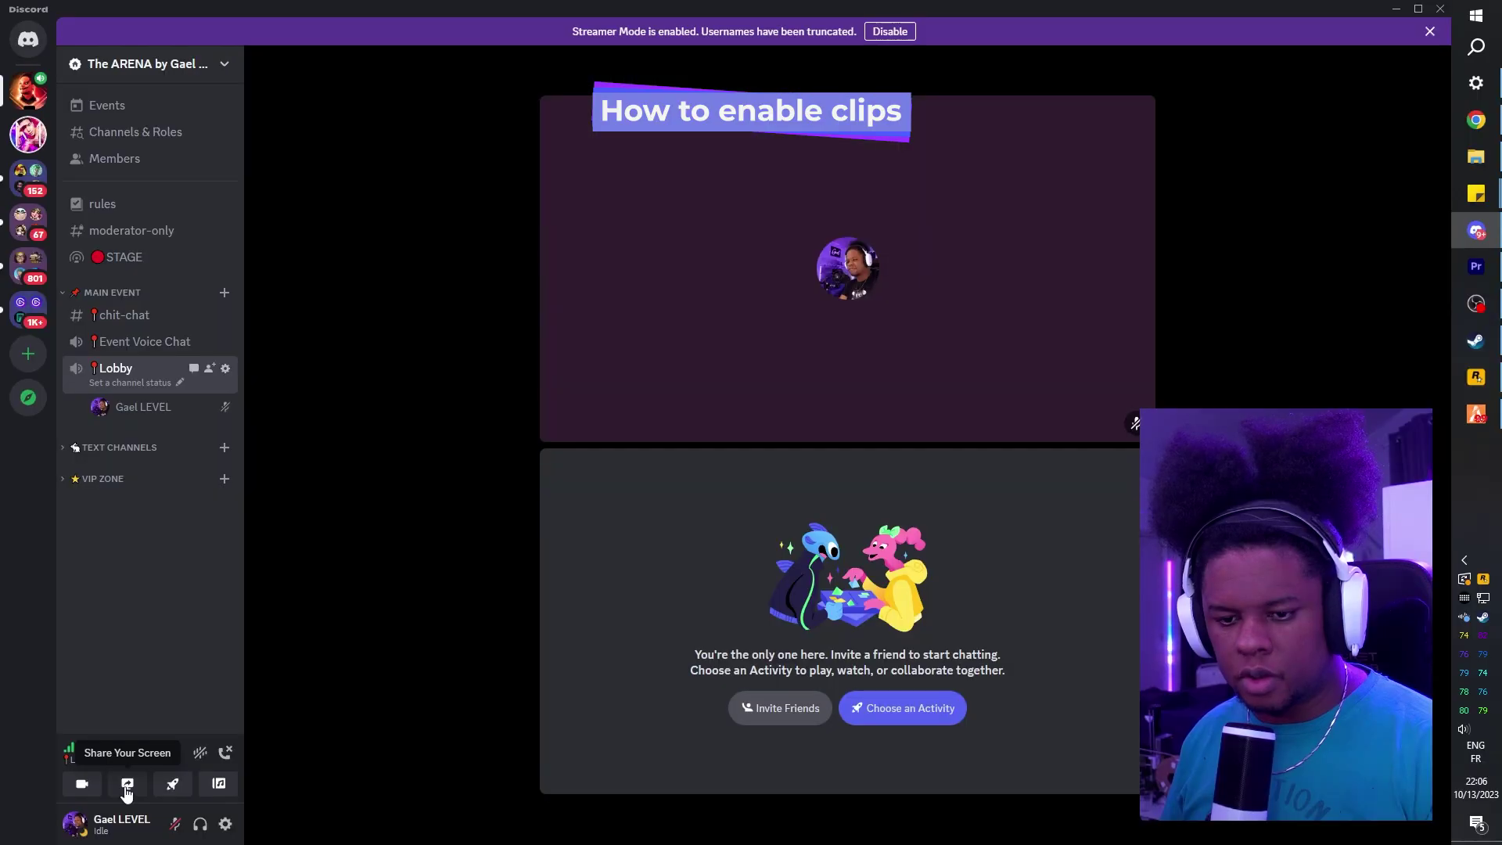
click(460, 630)
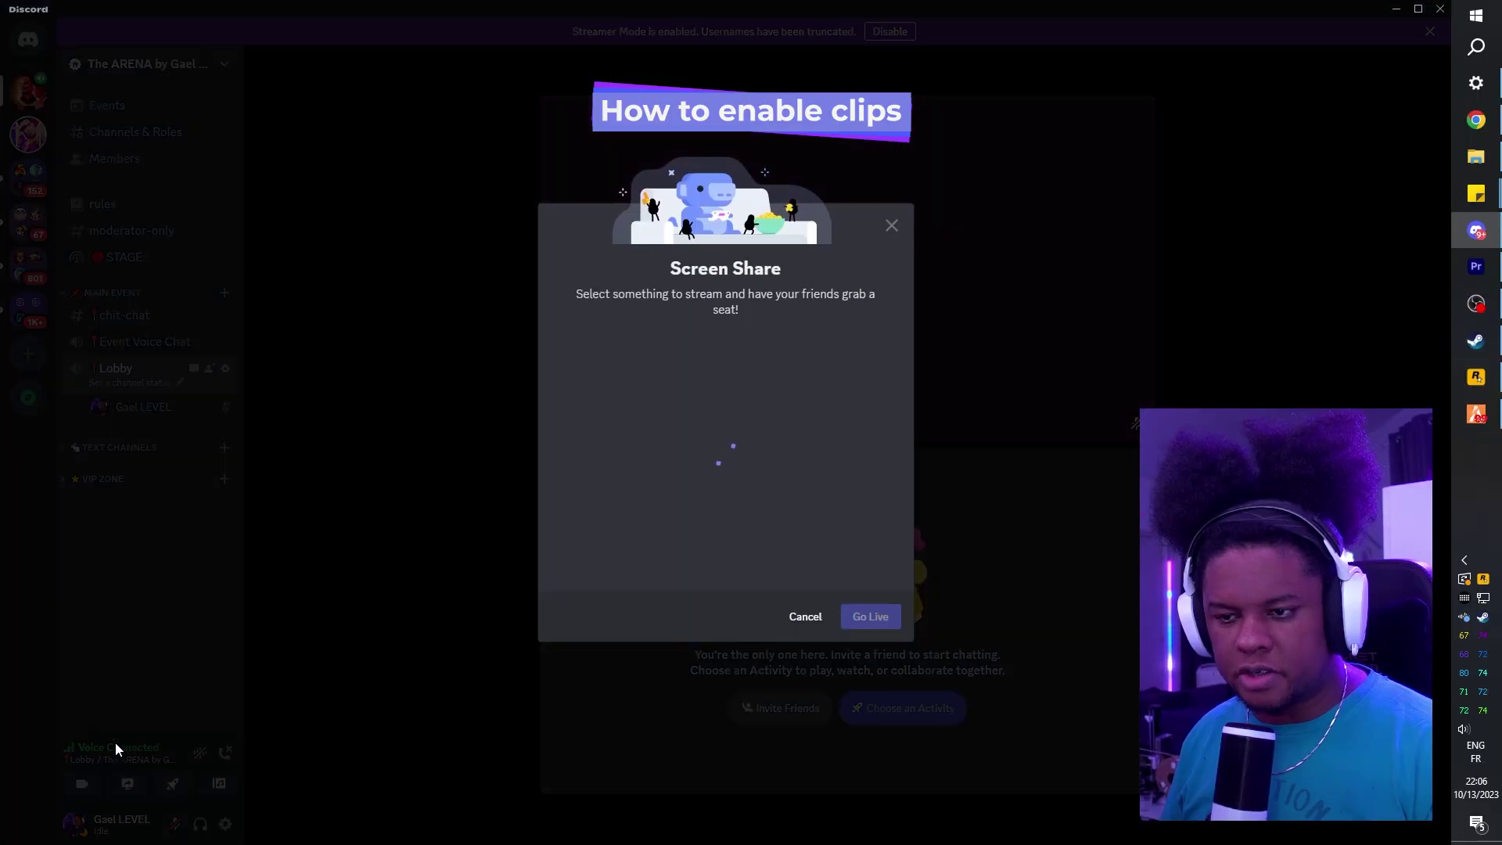
click(797, 452)
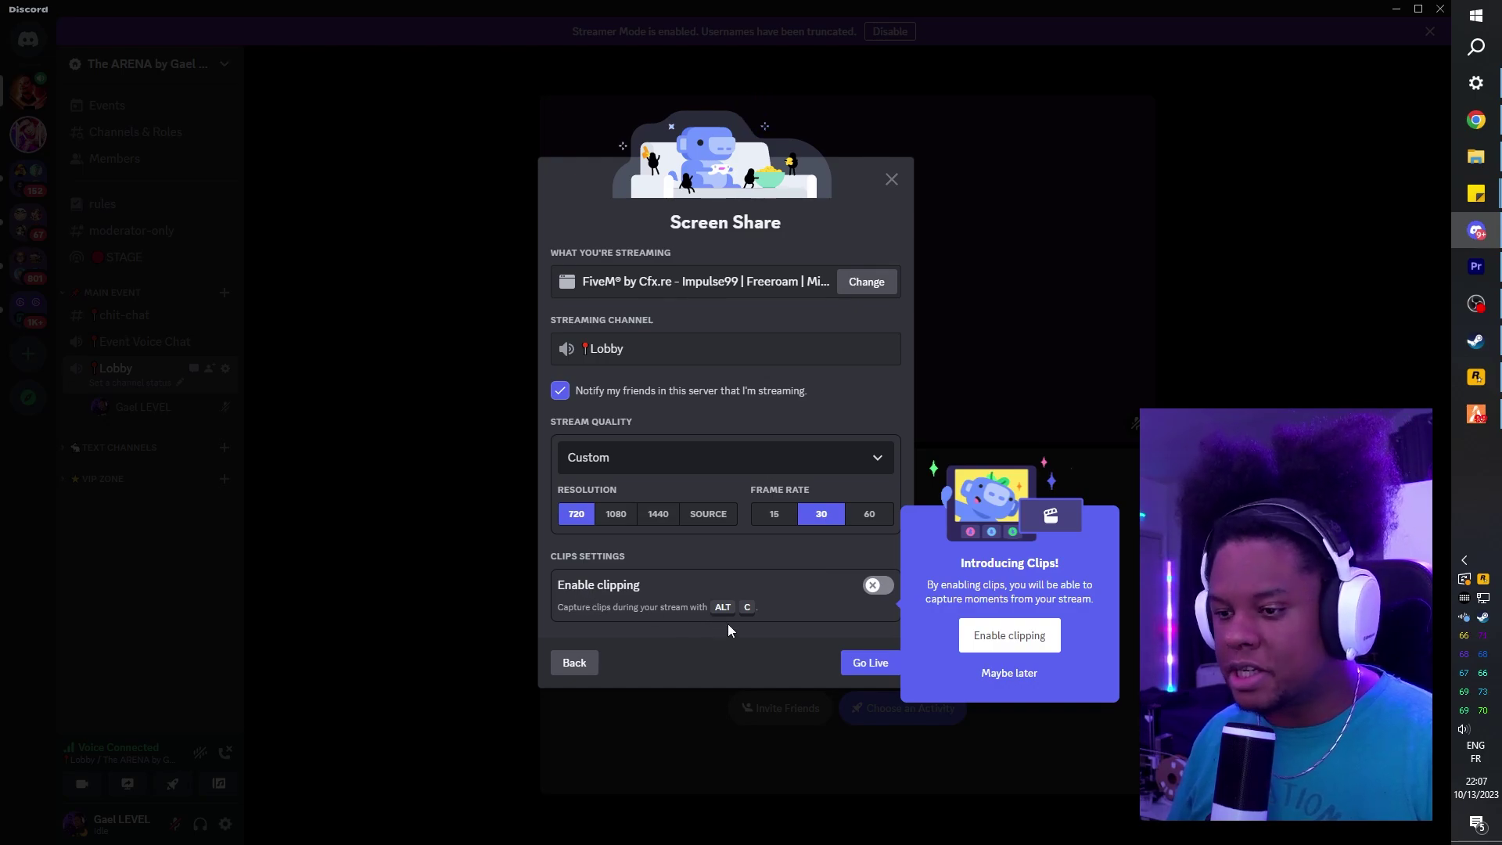
click(878, 588)
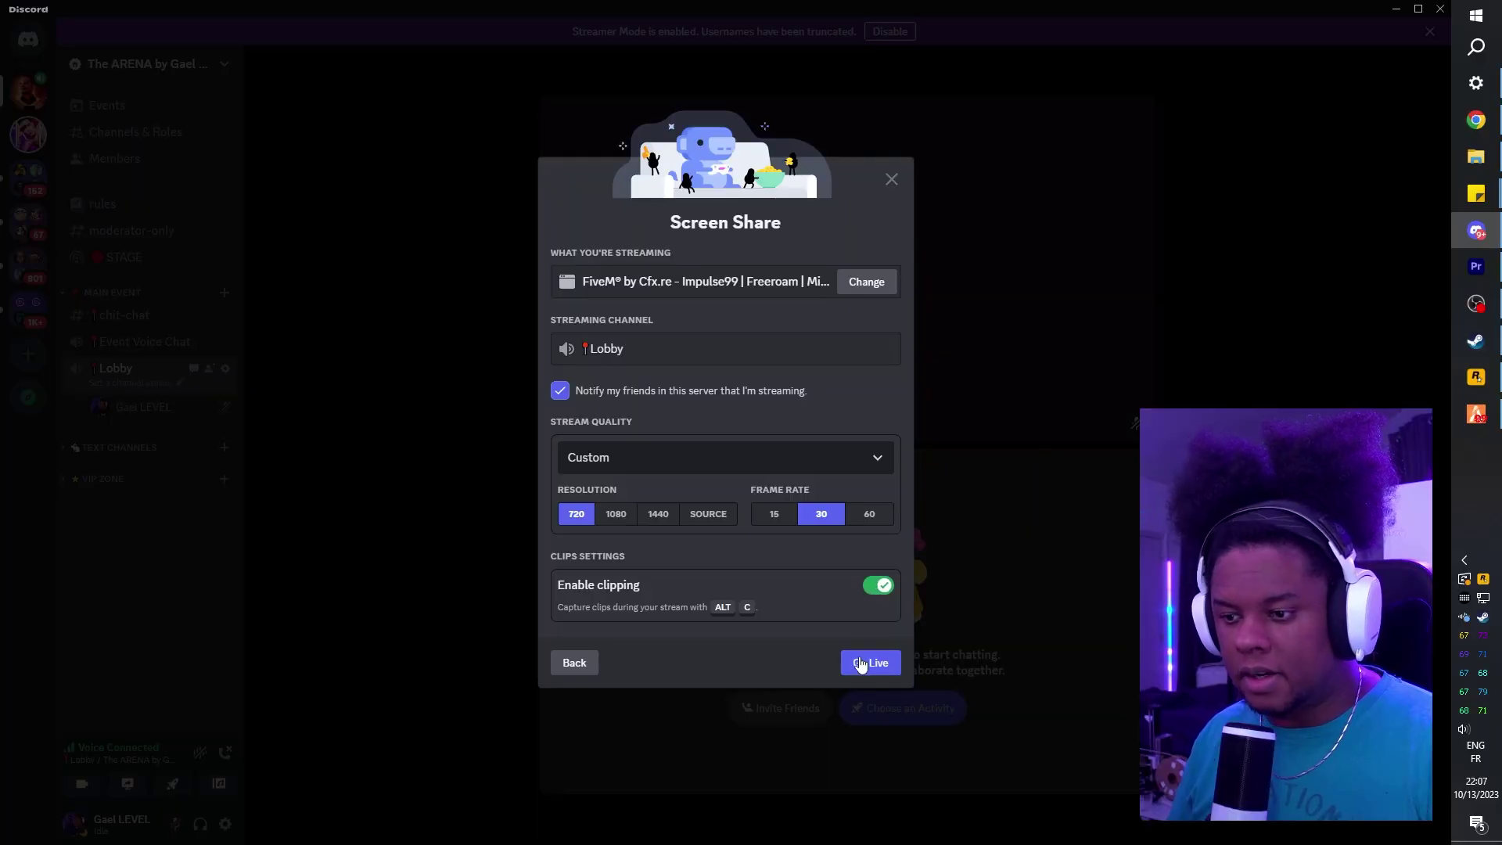
click(871, 663)
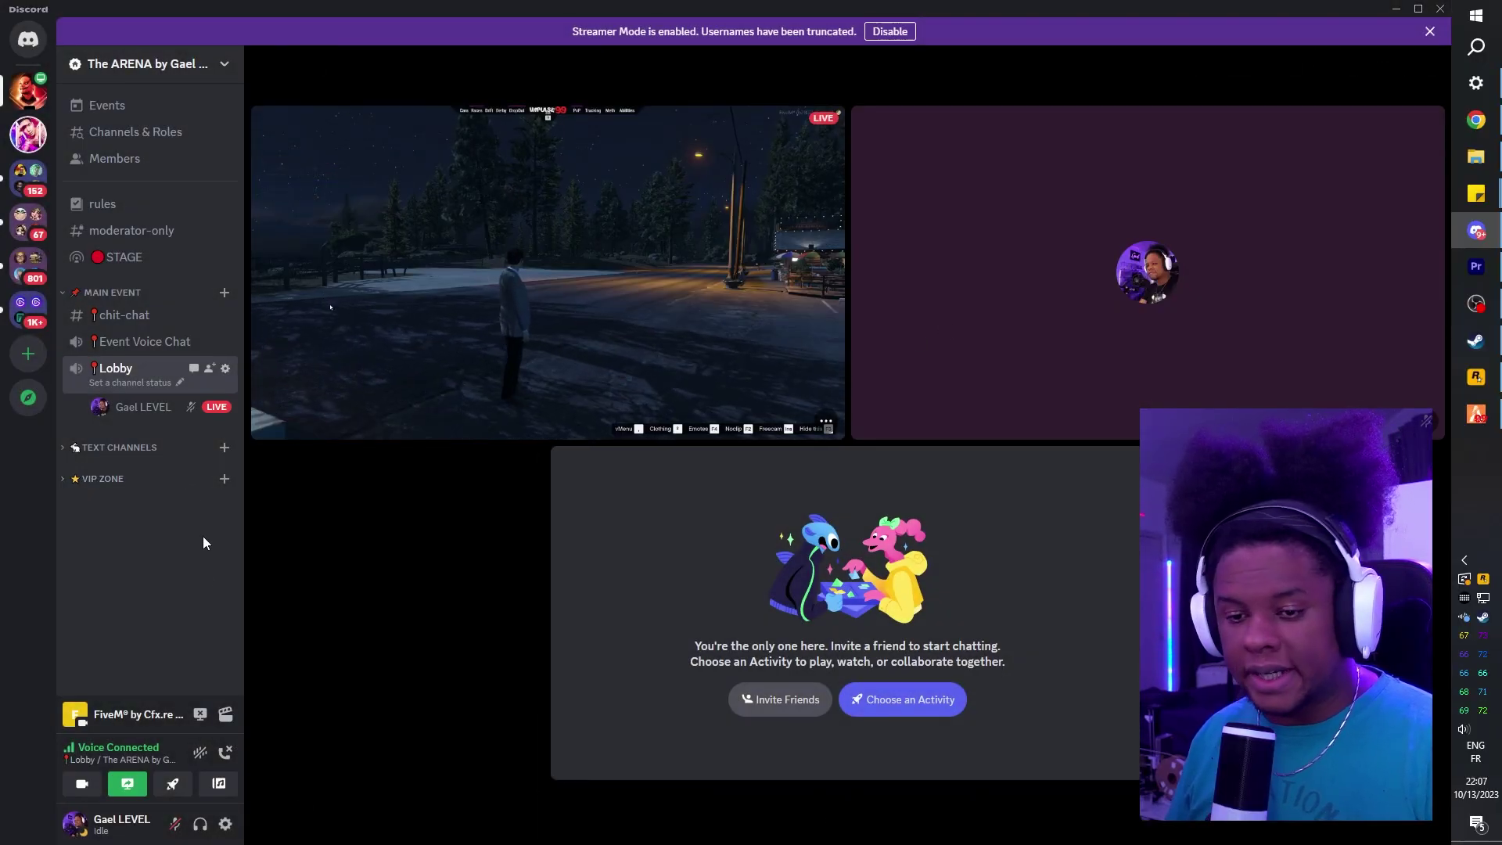
- Open the Clips user settings and view the available clip length options
click(226, 826)
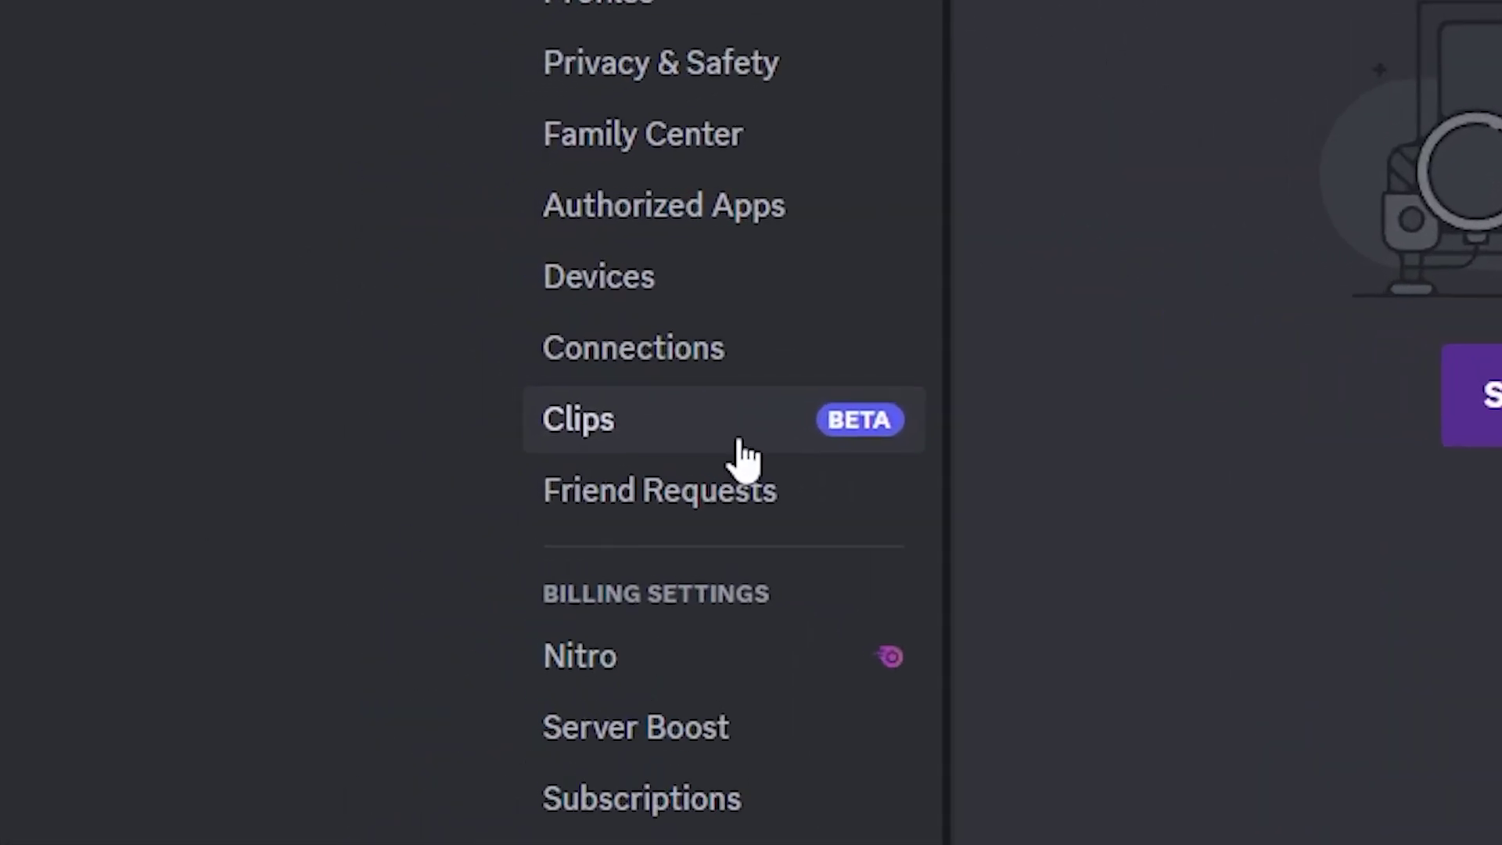
click(741, 442)
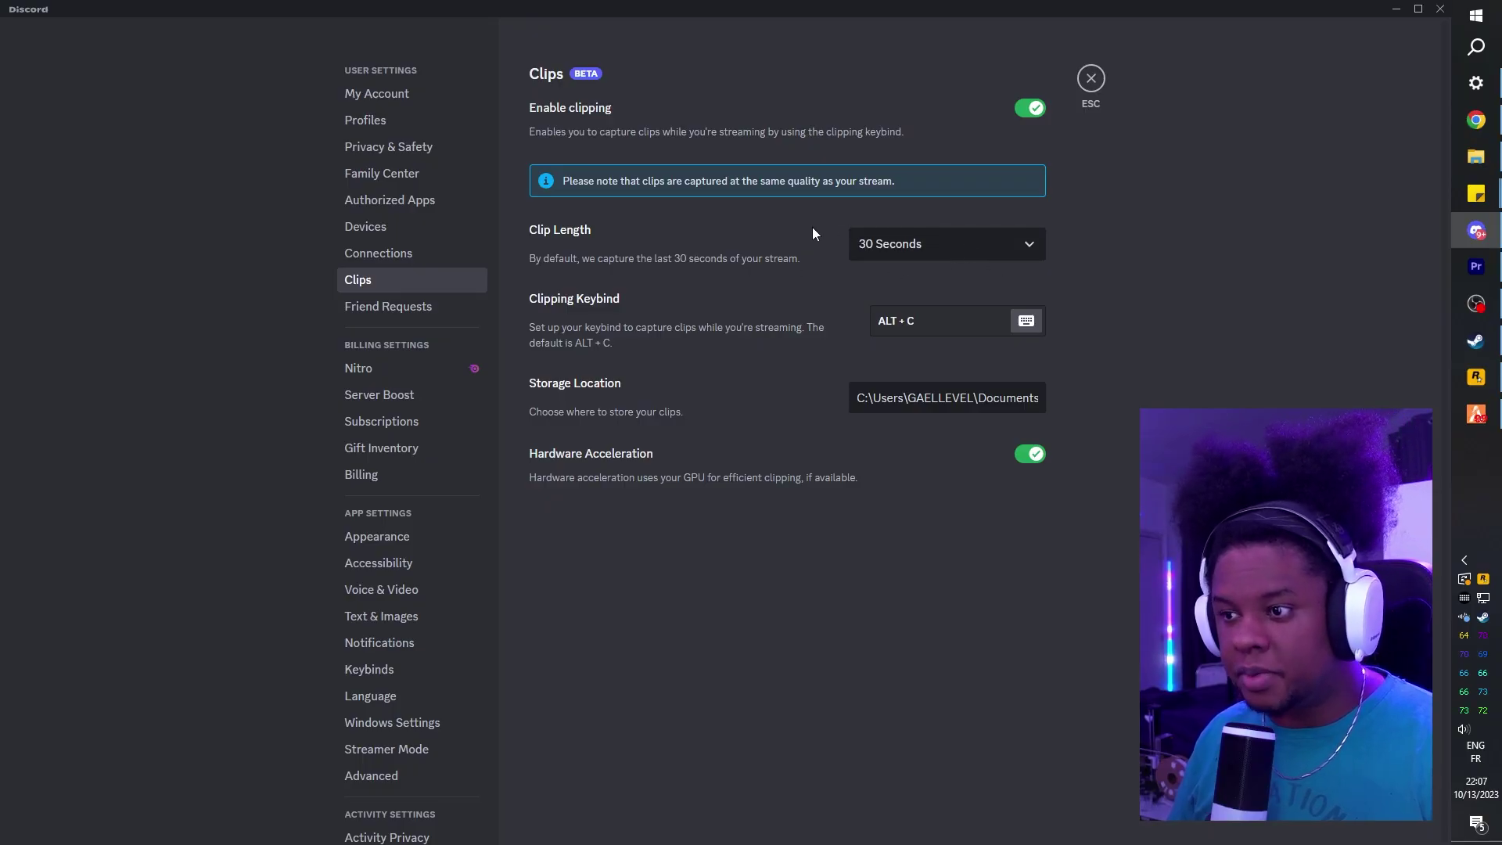
click(1031, 244)
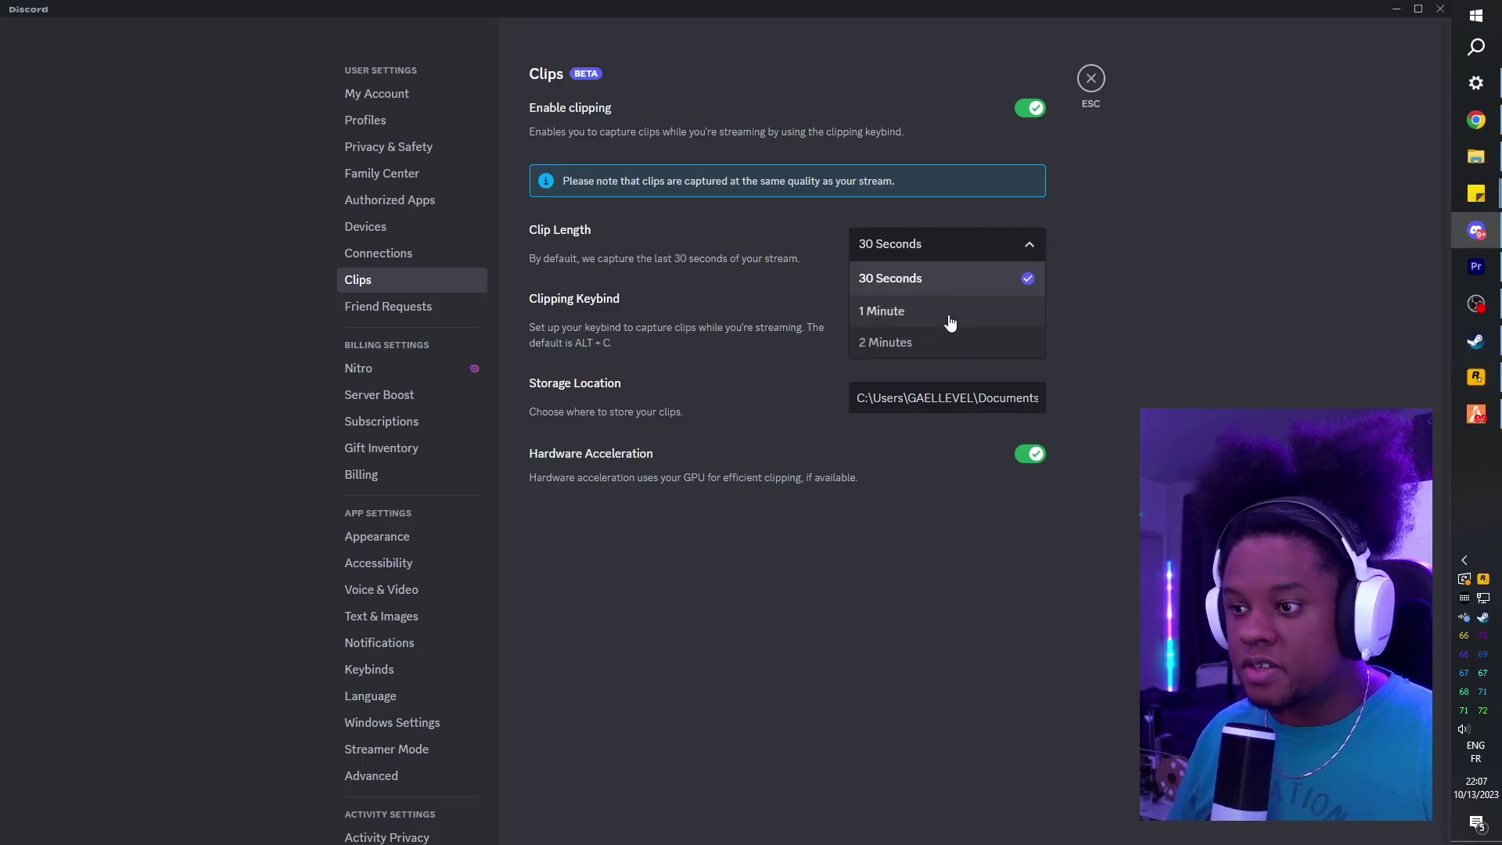
click(1143, 271)
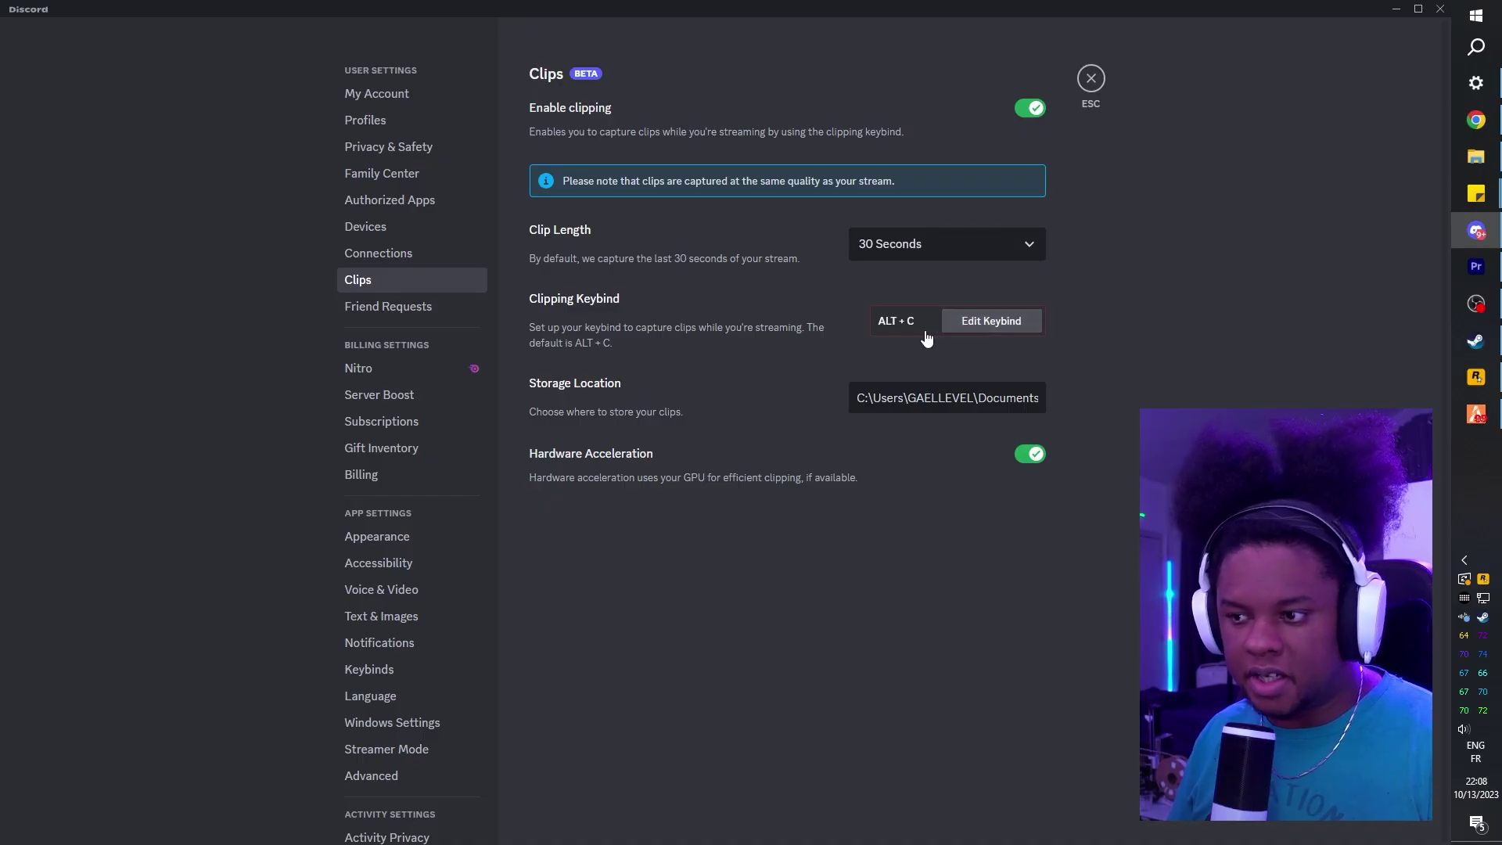
- Set the clip storage location to a new folder named "Discord clips" inside Videos, and leave the settings
click(994, 400)
click(703, 668)
key(ctrl+shift+n)
text(Discord clips)
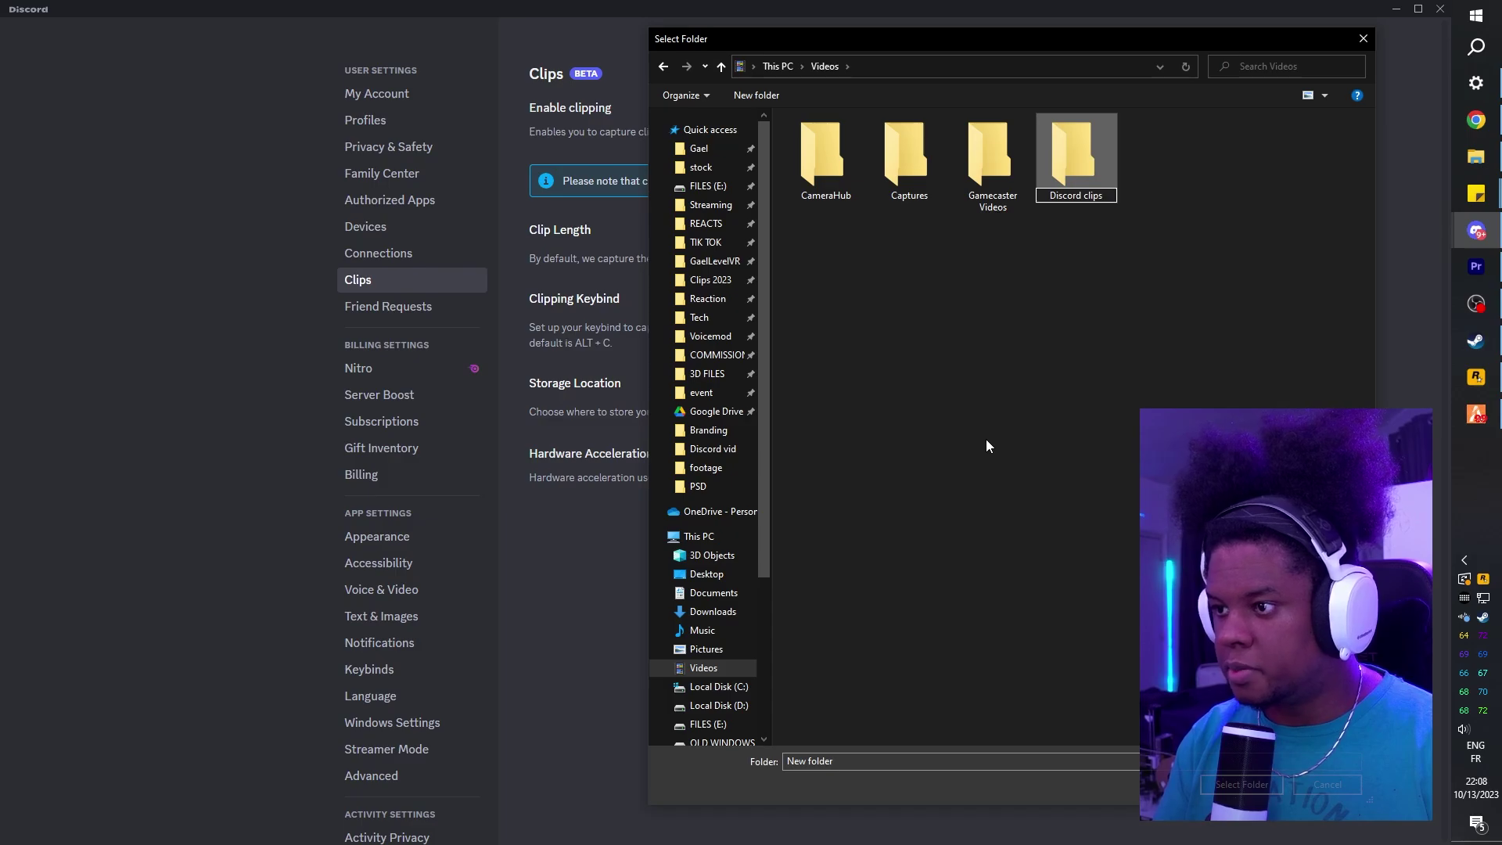
key(Return)
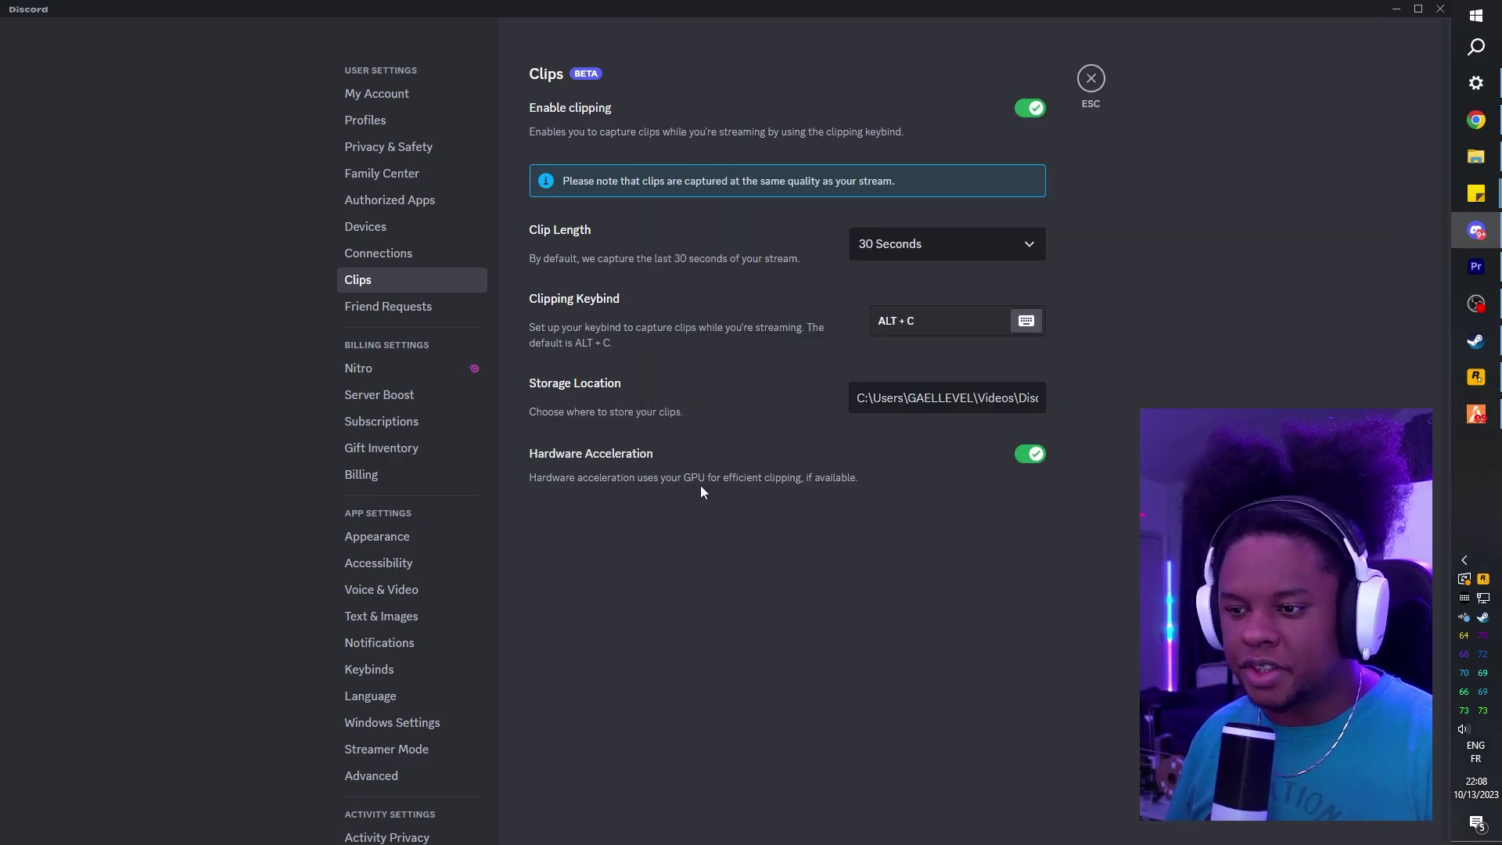
click(1091, 79)
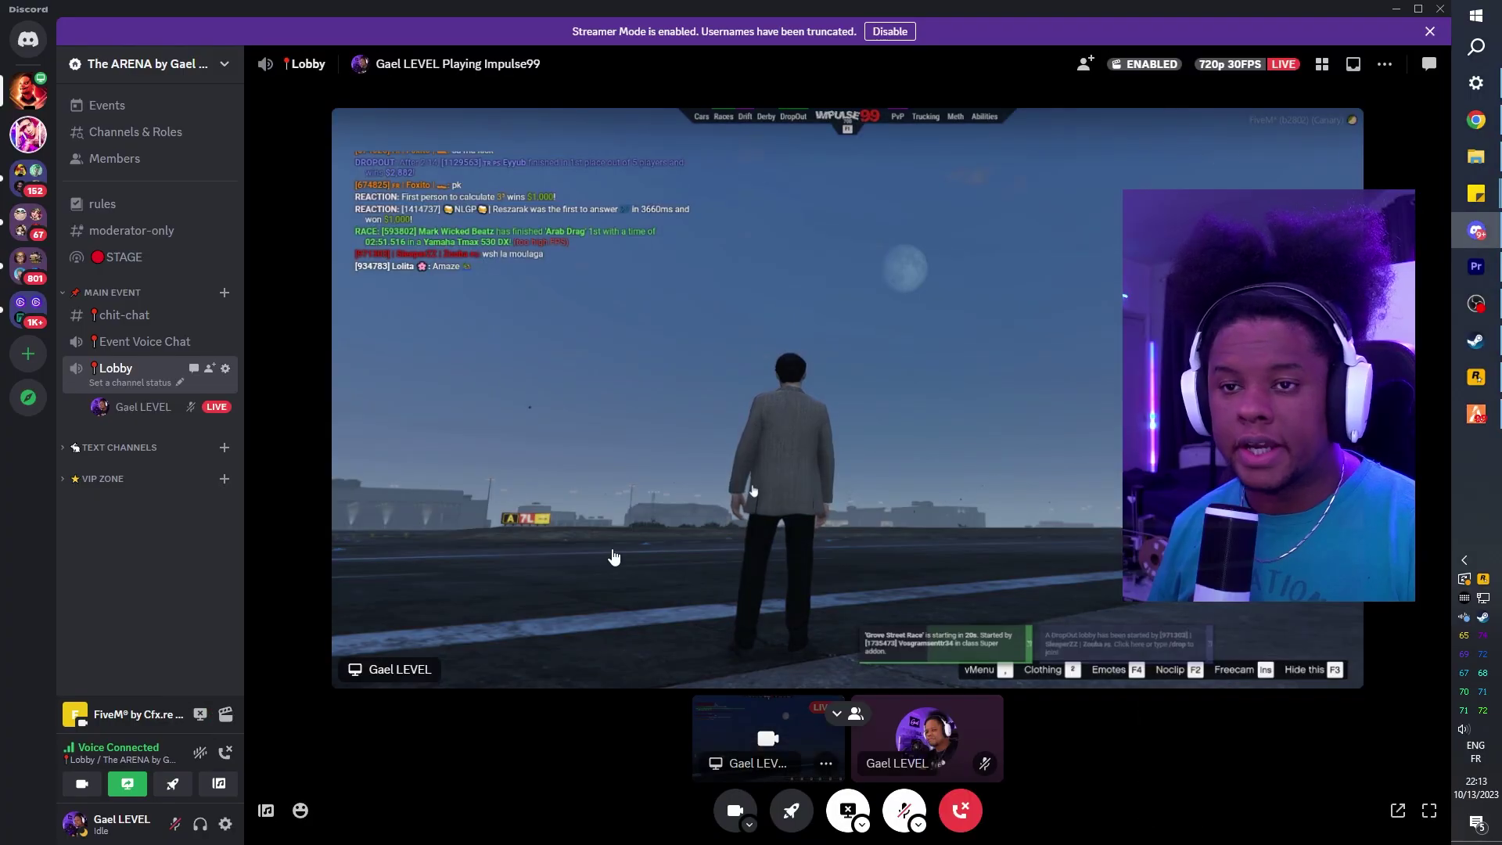
- Switch to File Explorer, play the second FiveM recording in the Discord clips folder, and return to Discord
click(1475, 156)
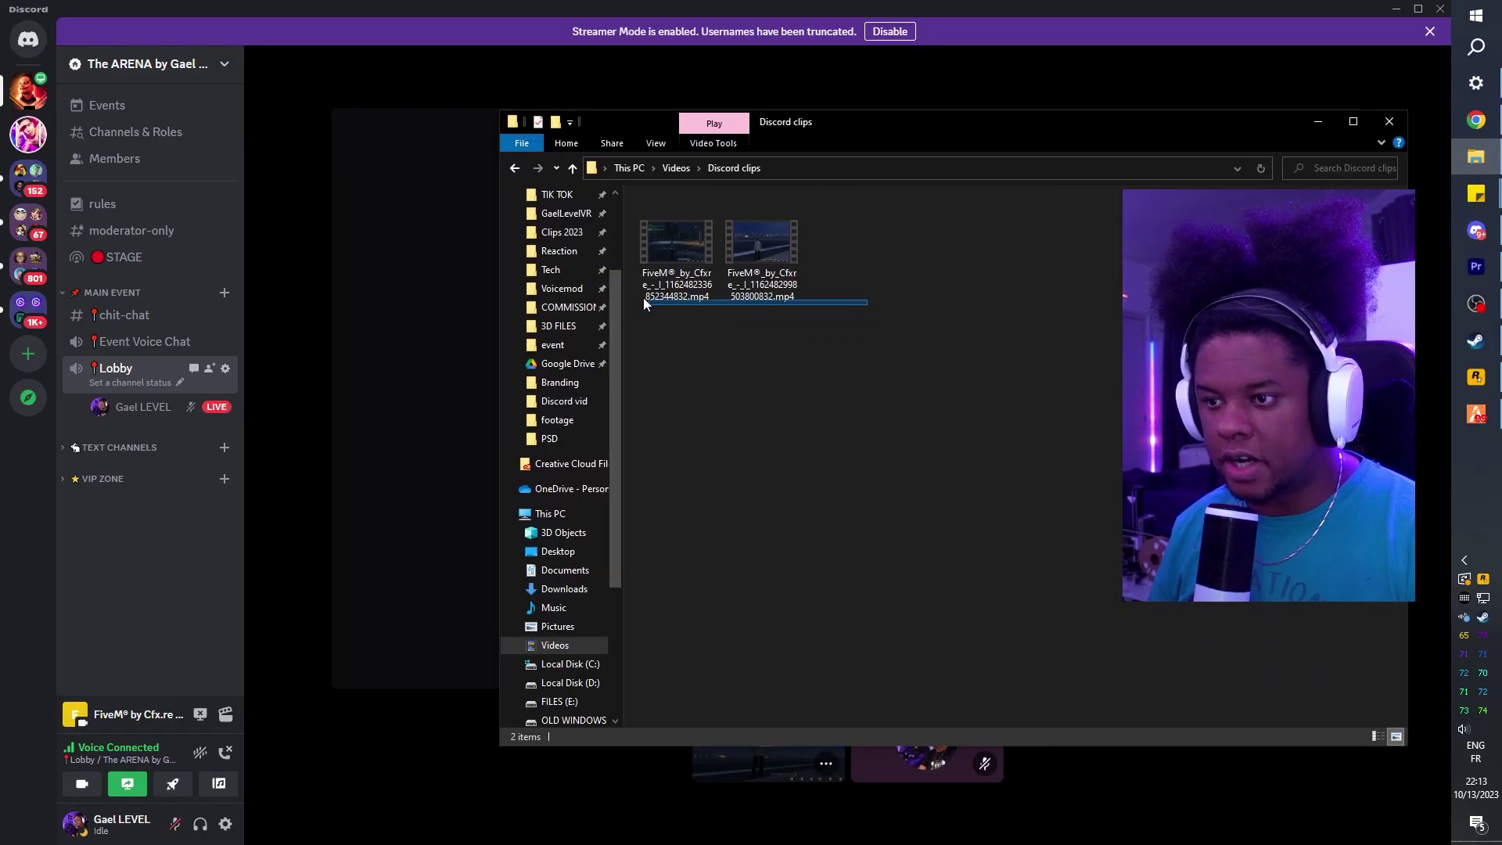
double_click(738, 243)
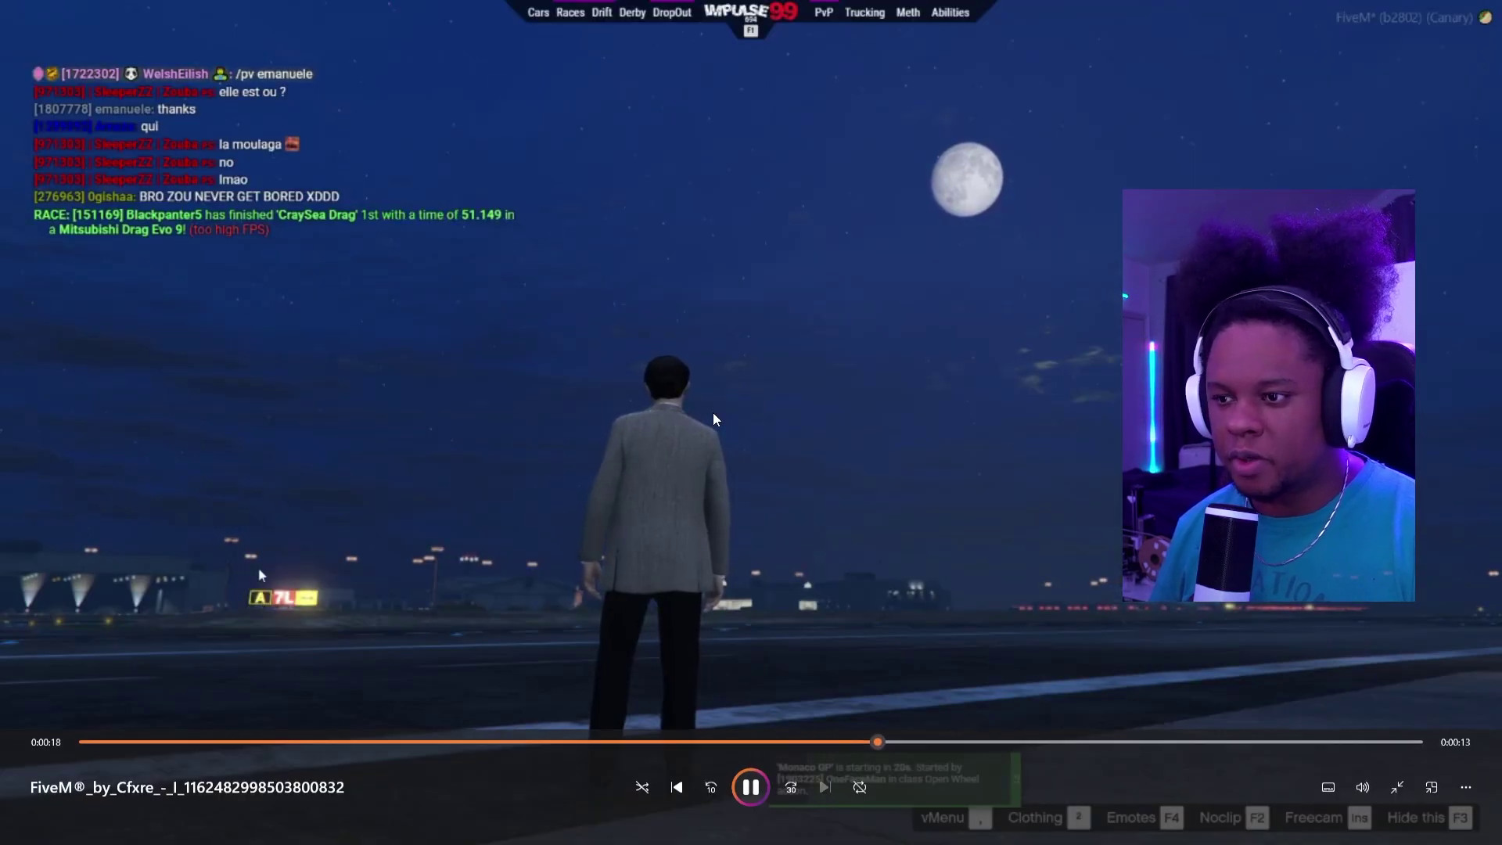
double_click(807, 367)
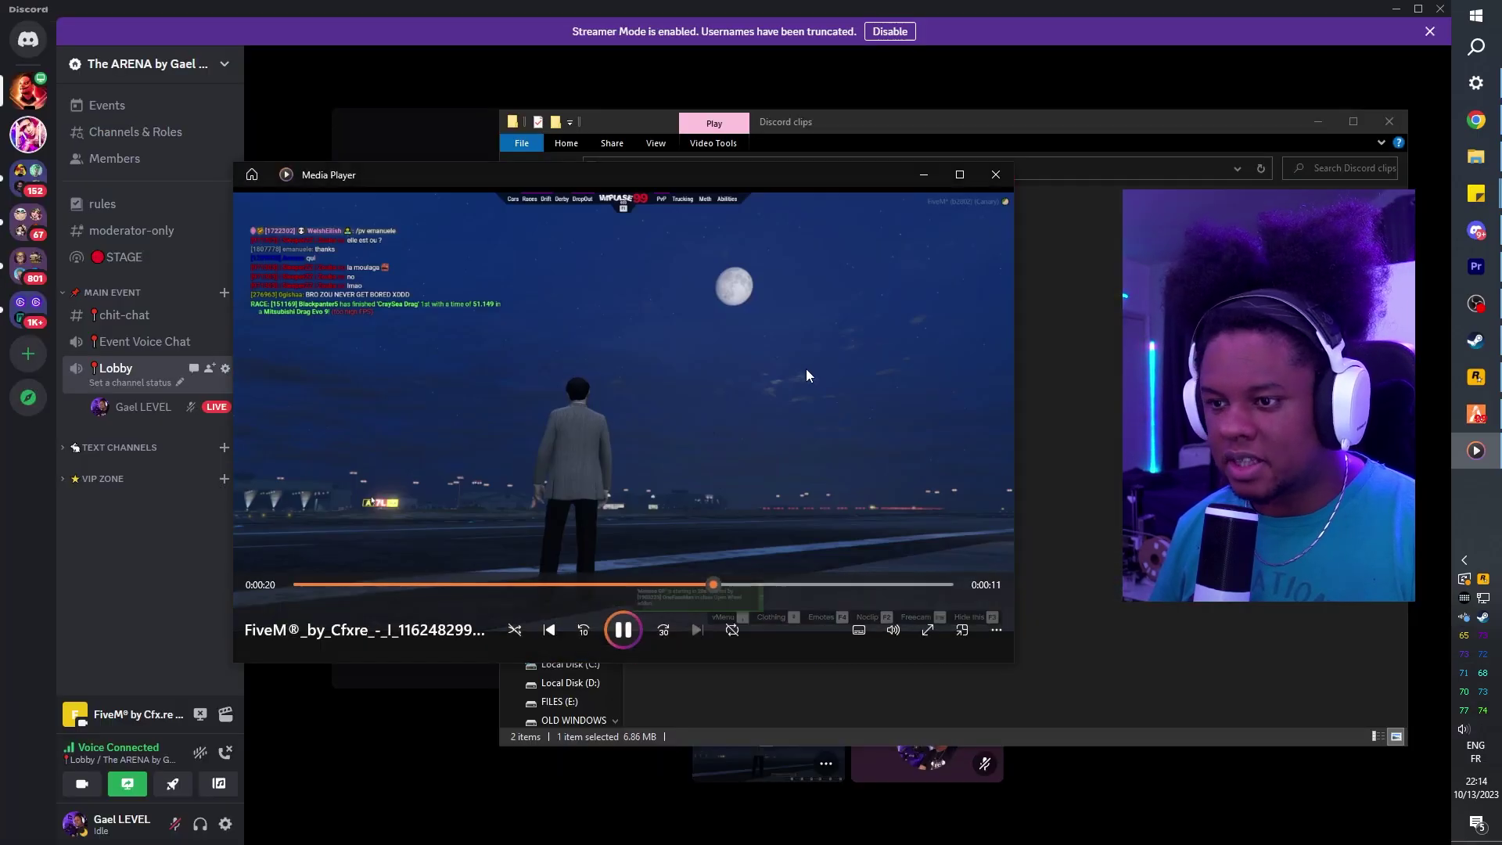
click(996, 176)
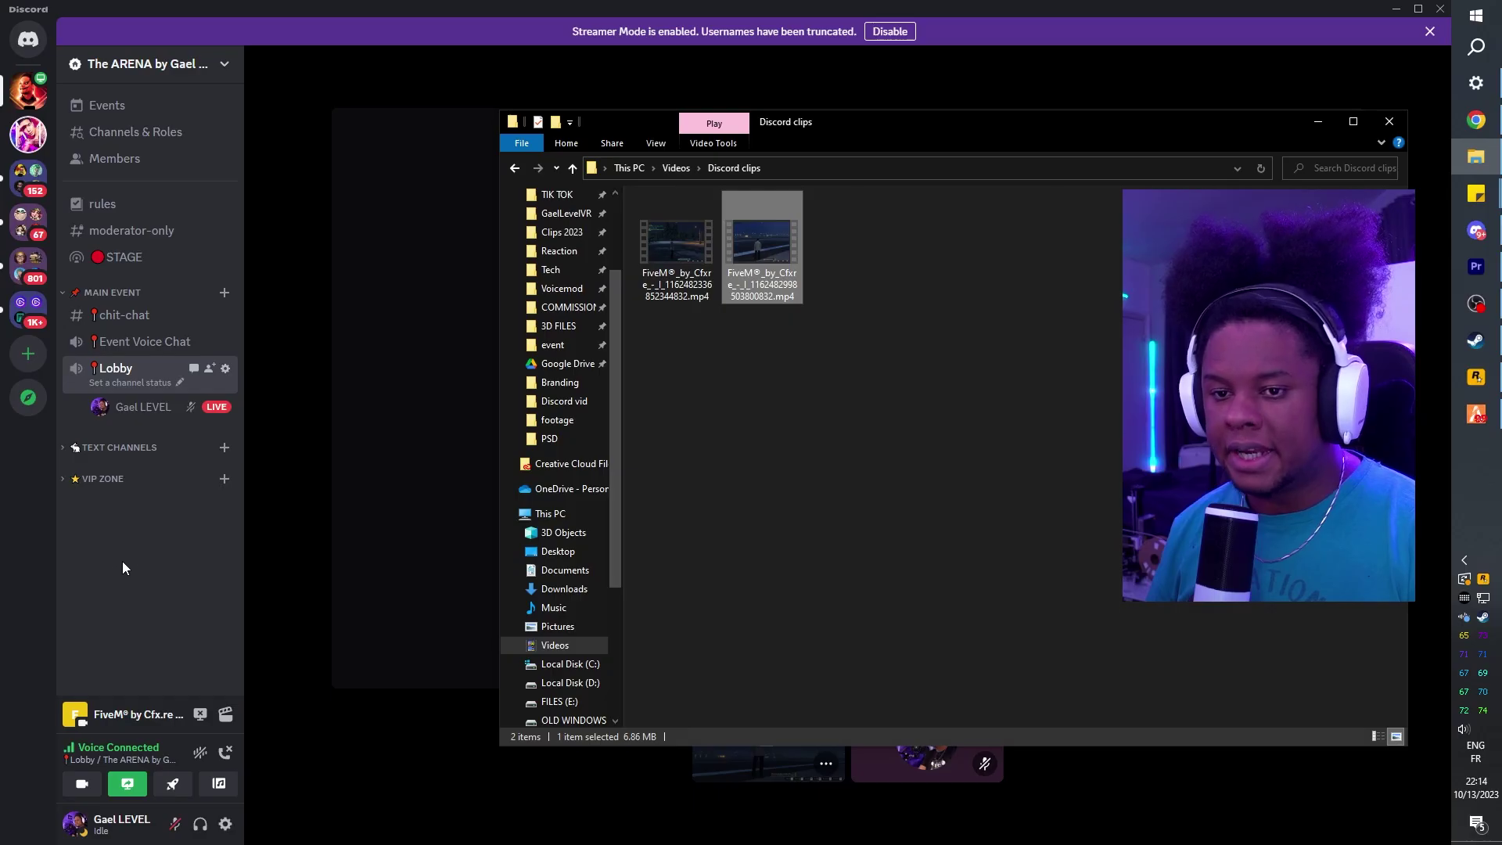
click(128, 552)
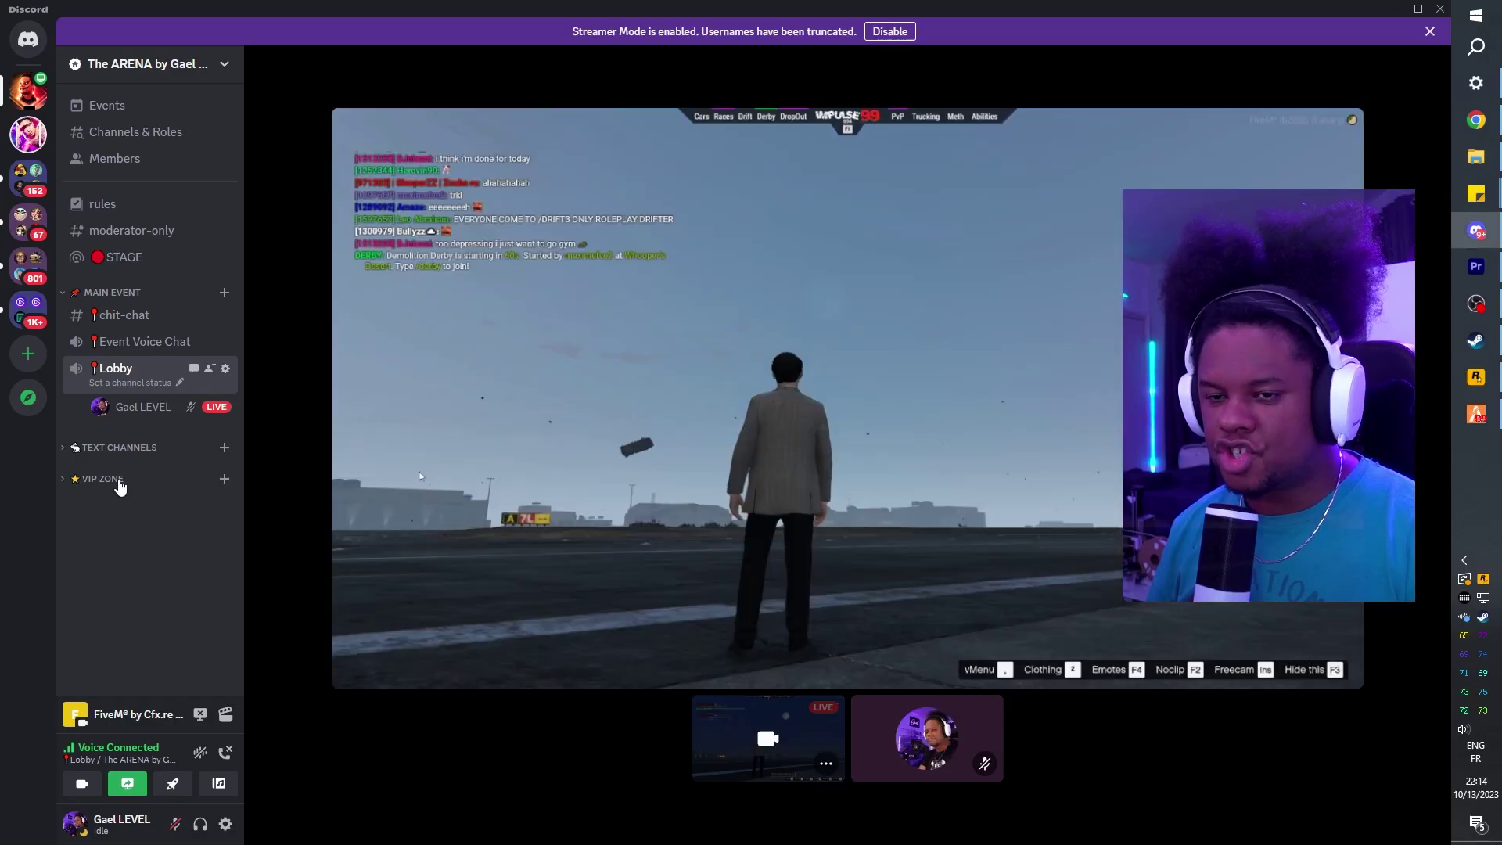
- Trim the 10:12:24 PM clip to about 12.9 seconds and share it in the chit-chat channel
click(116, 316)
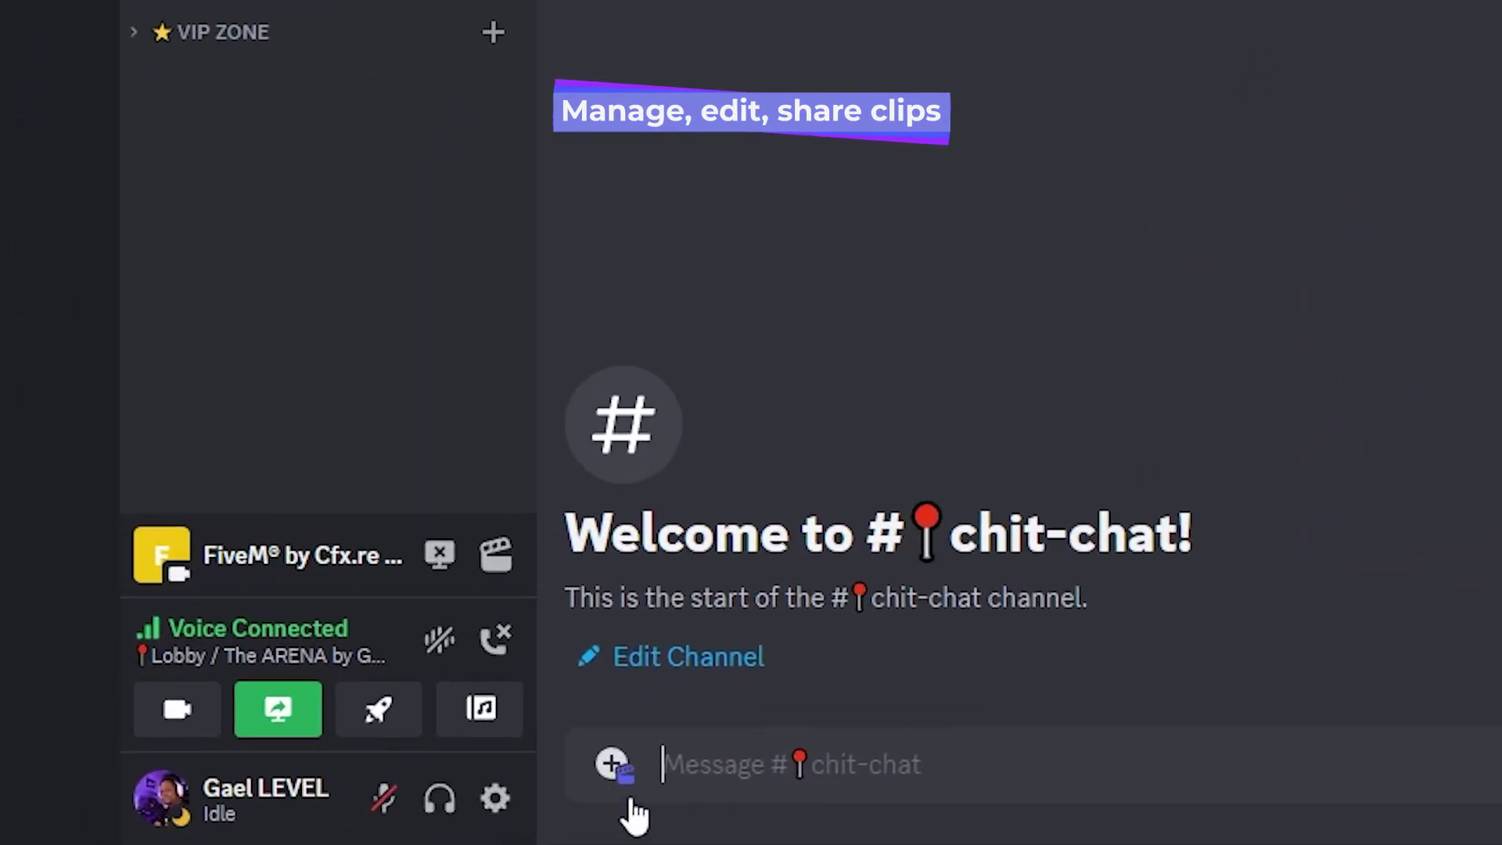
click(612, 765)
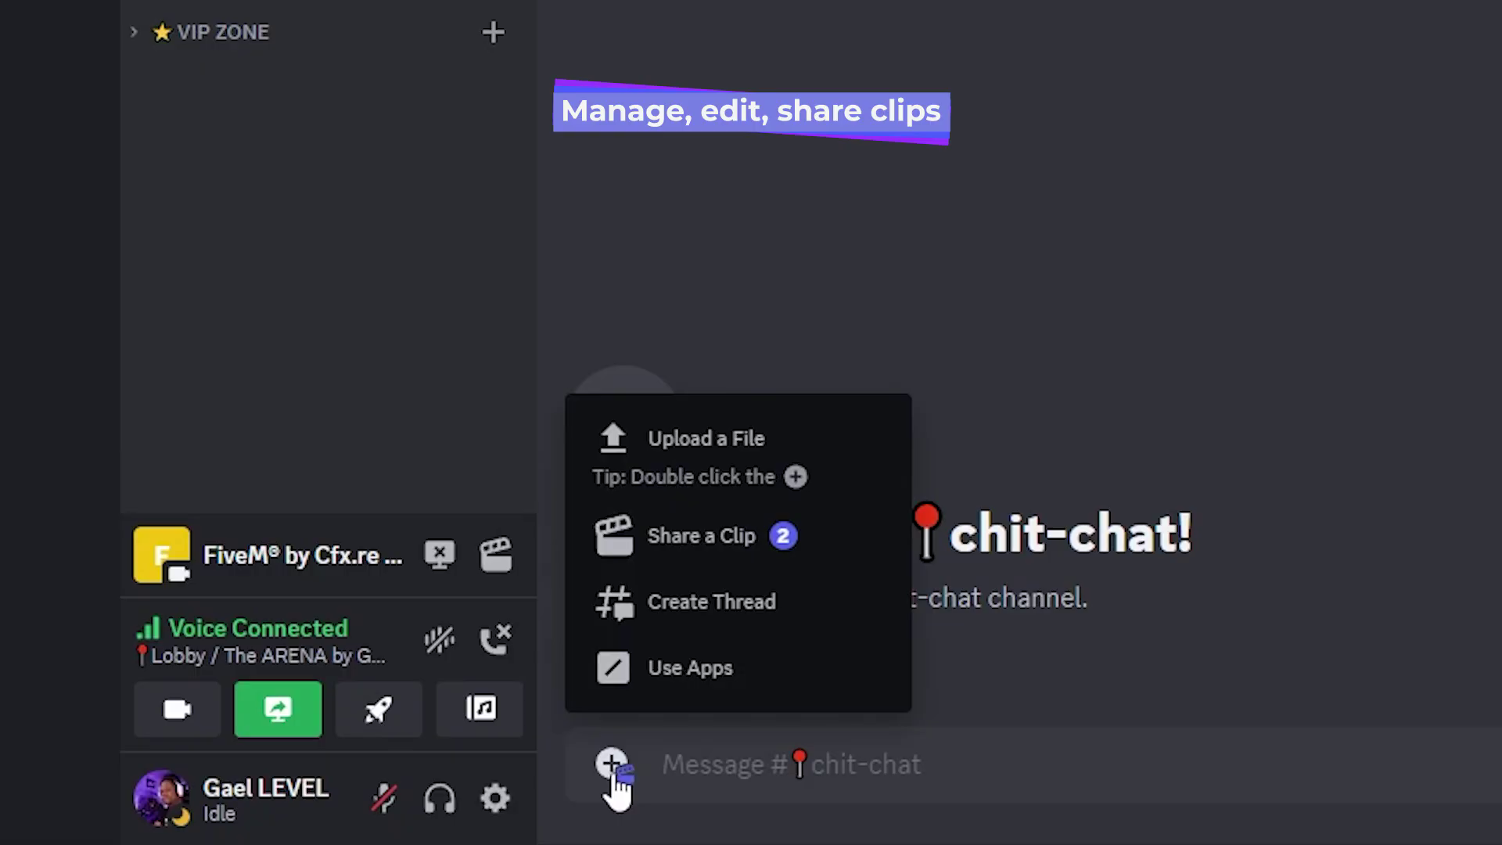
click(709, 540)
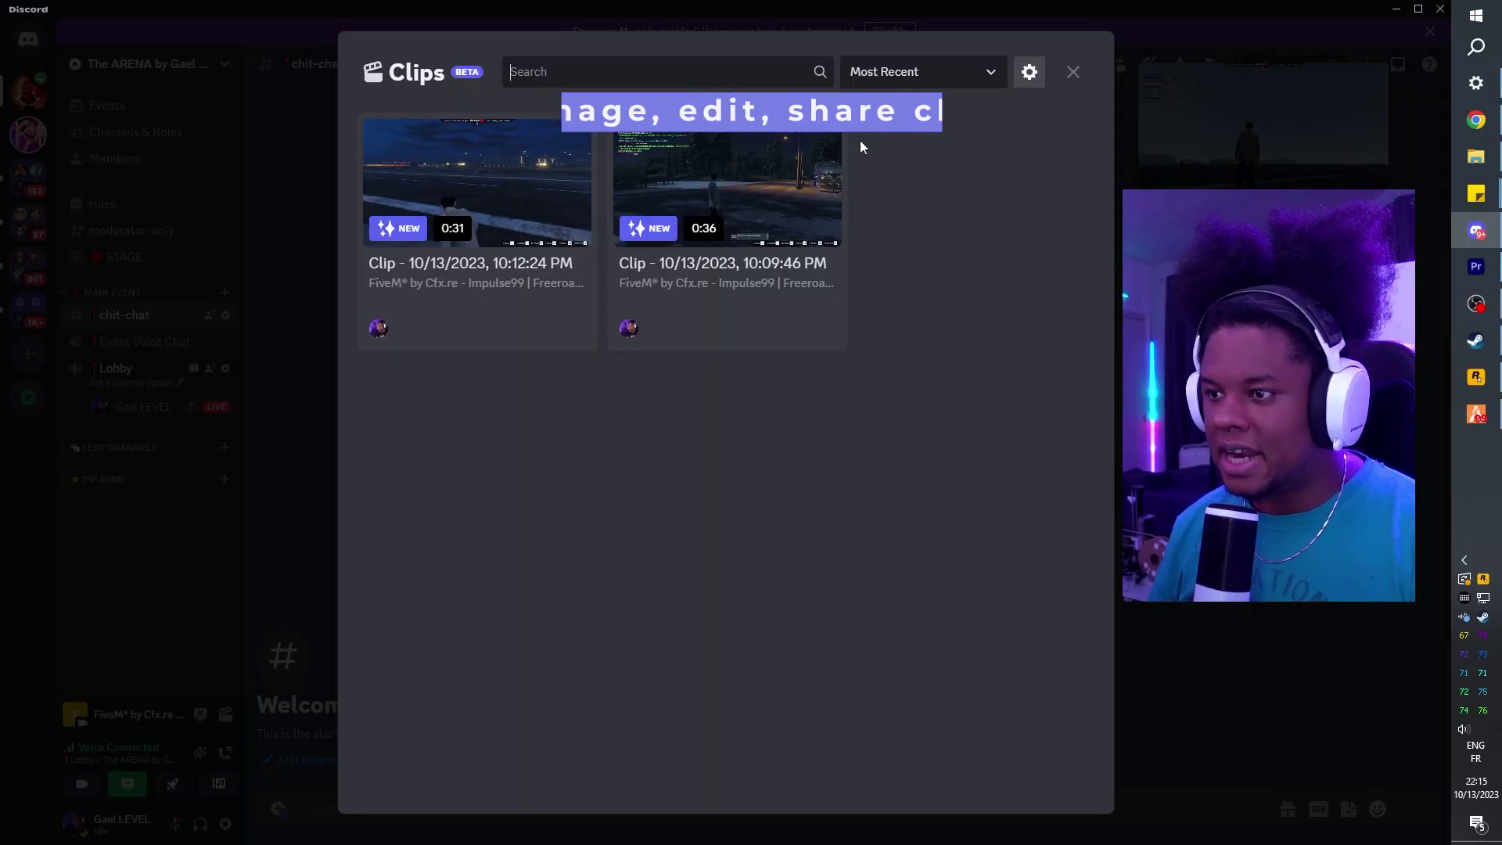
mouse_move(563, 214)
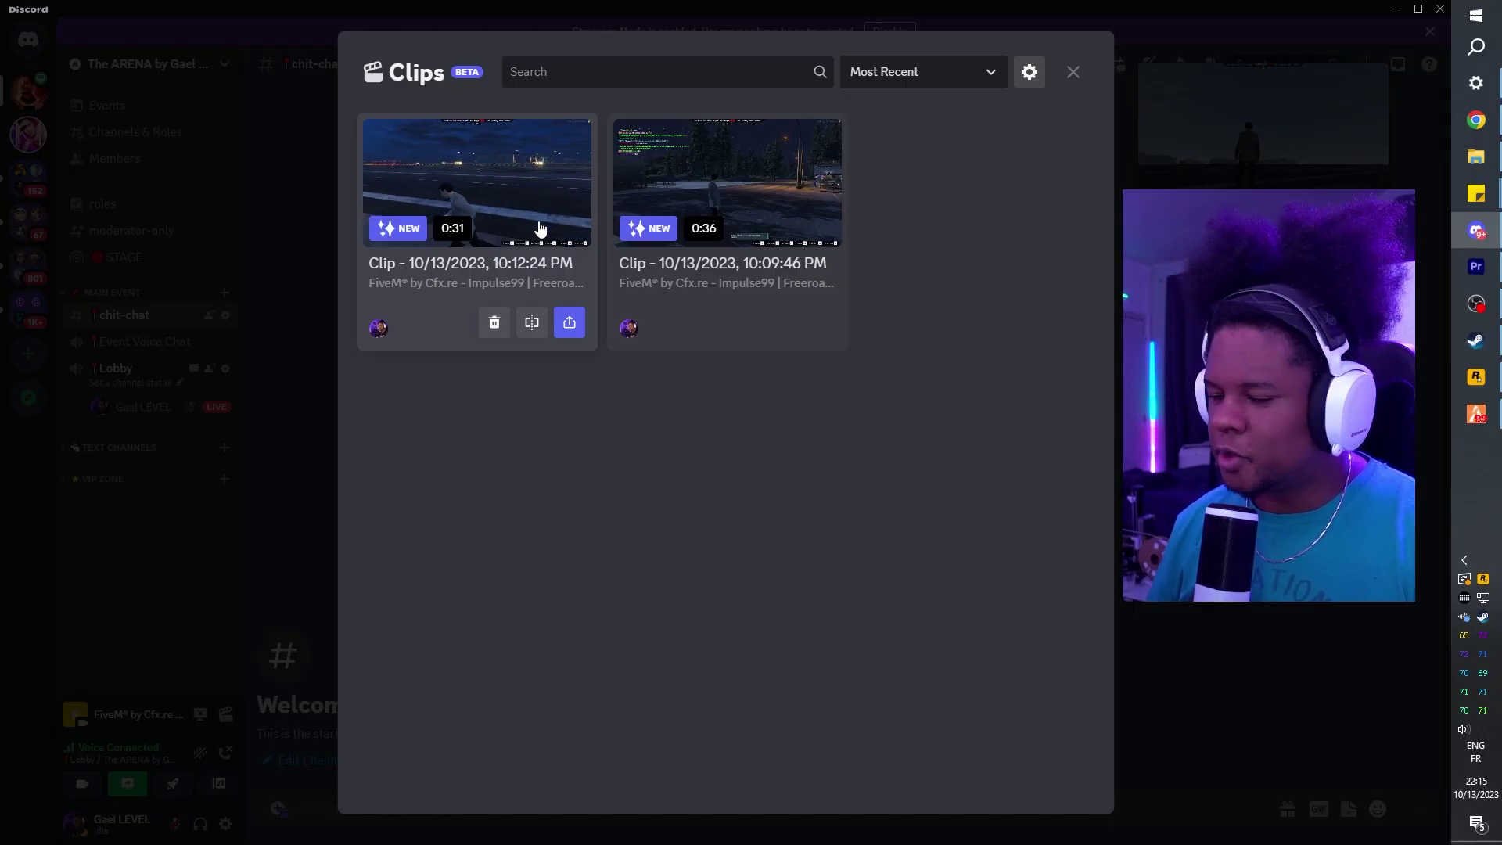
click(532, 322)
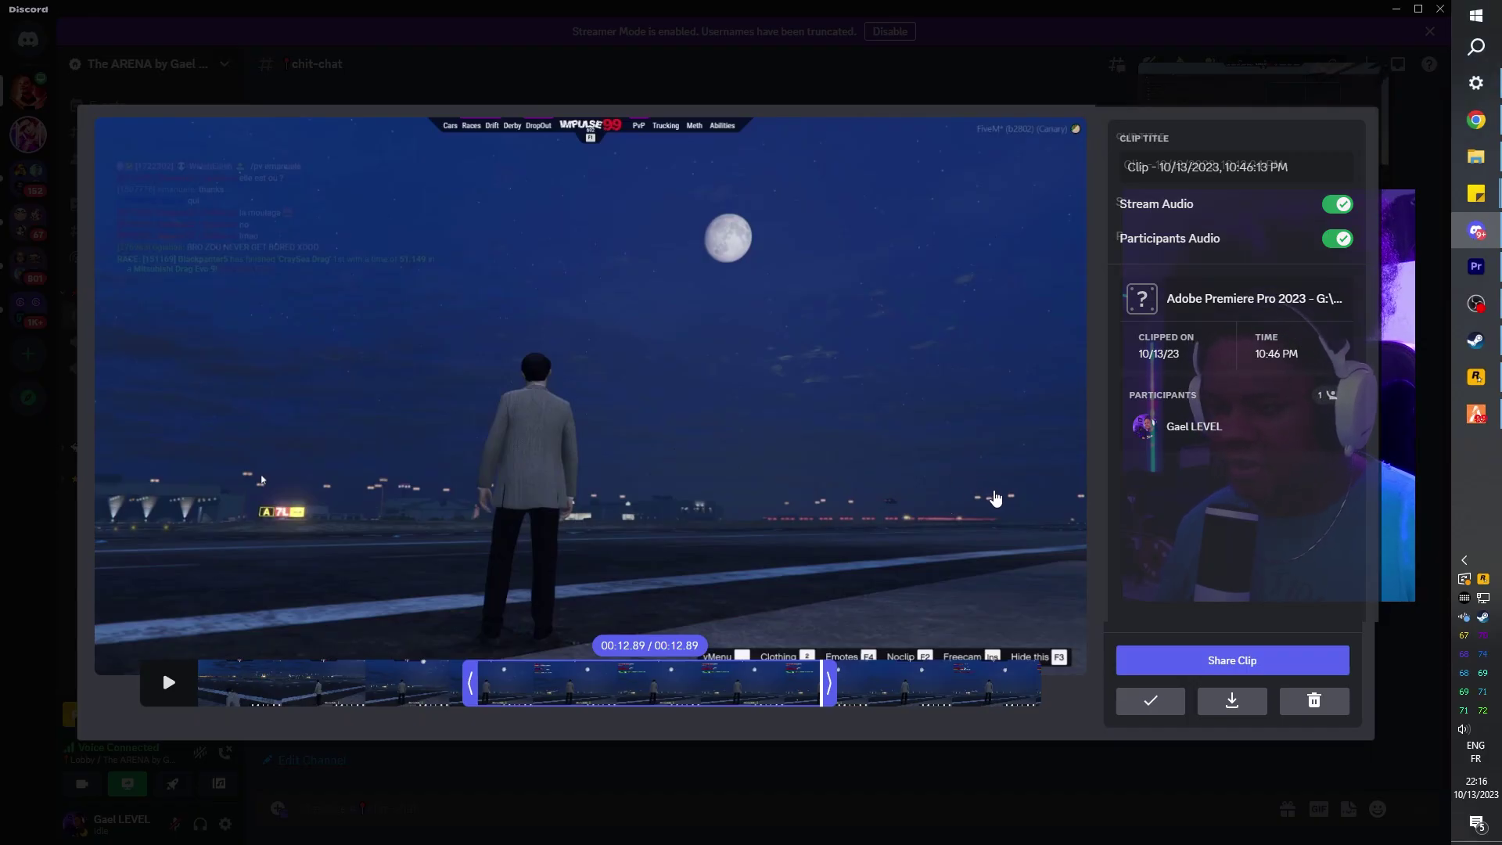
click(1232, 659)
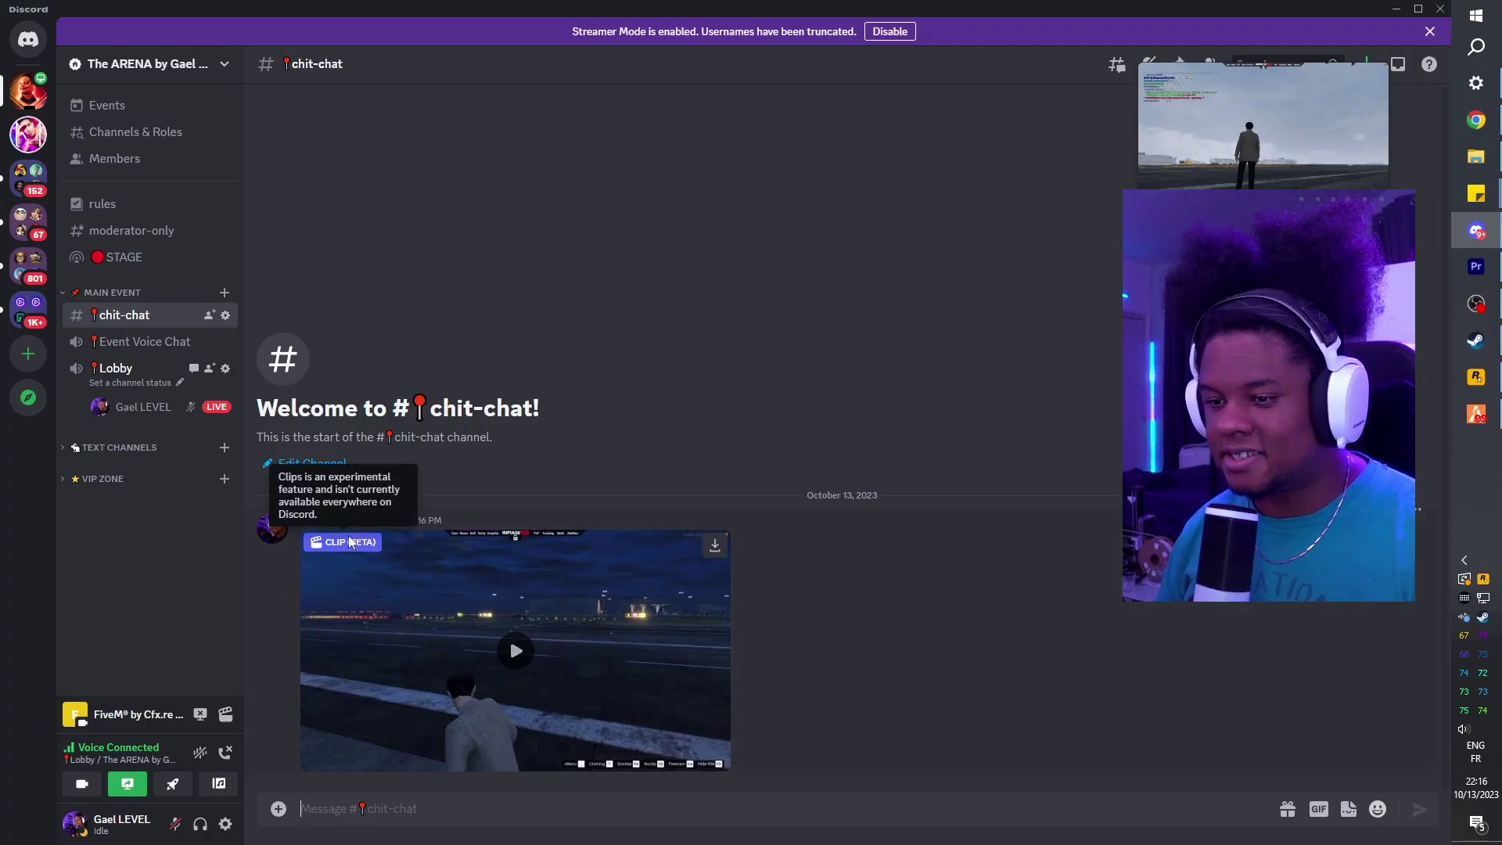
- Play the clip posted in chit-chat and skip through its timeline
click(514, 652)
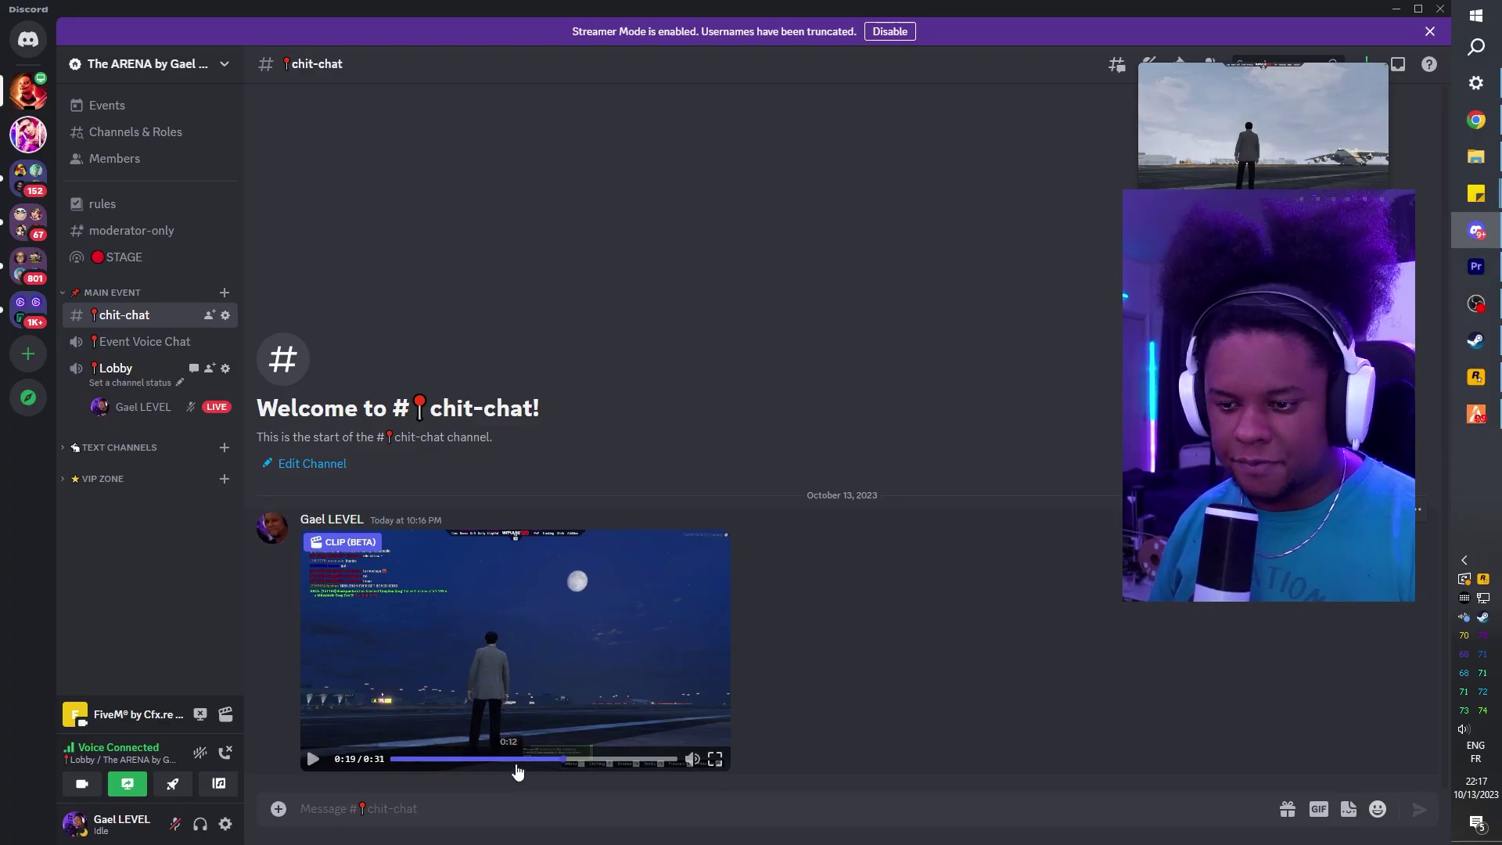
click(462, 759)
drag(495, 758, 551, 759)
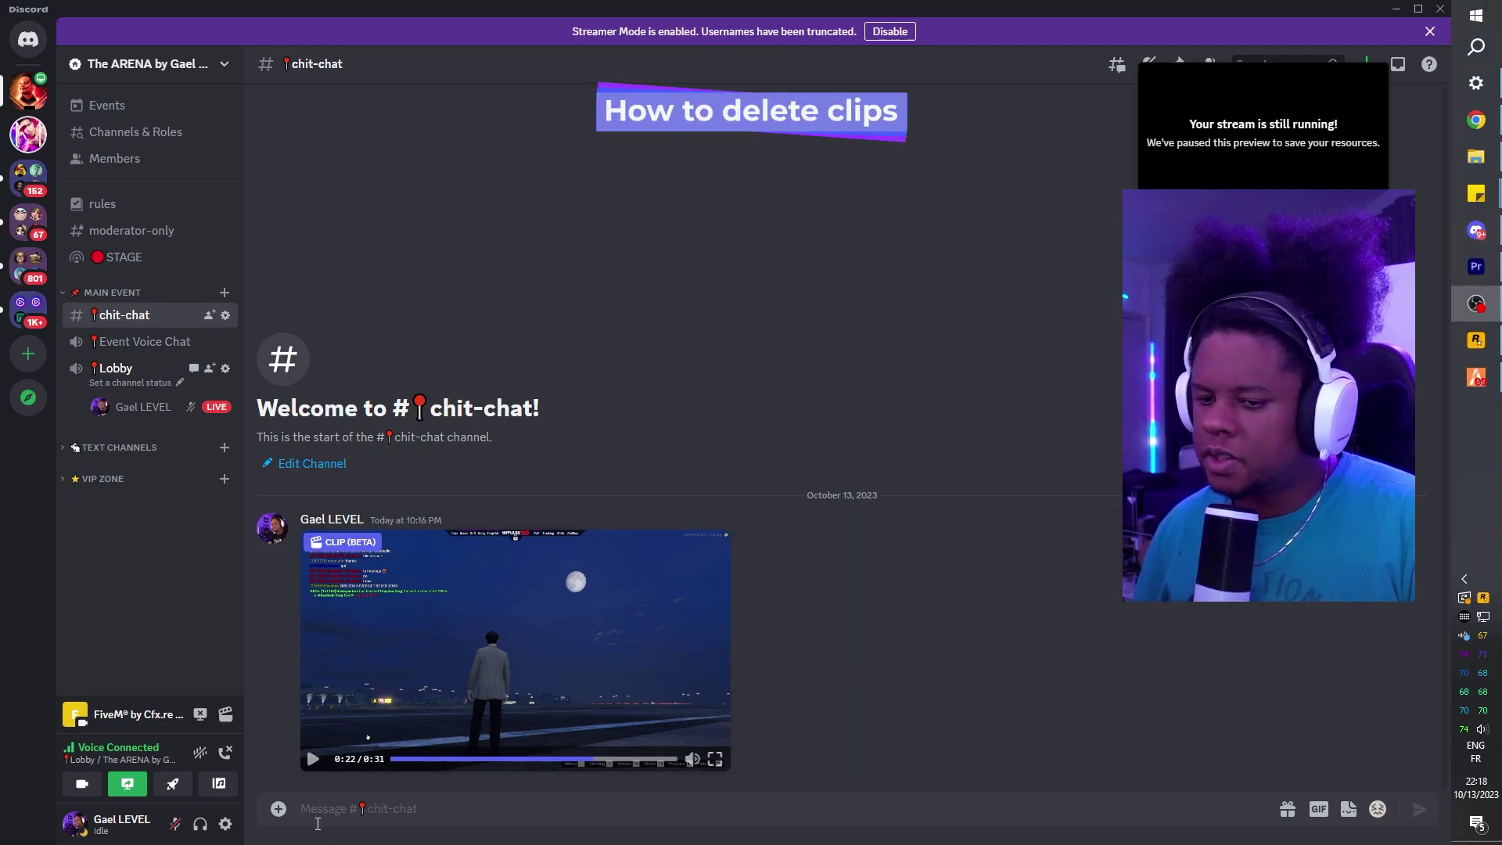
- Open the clips gallery from chit-chat and permanently delete the 10:12:24 PM clip
click(276, 813)
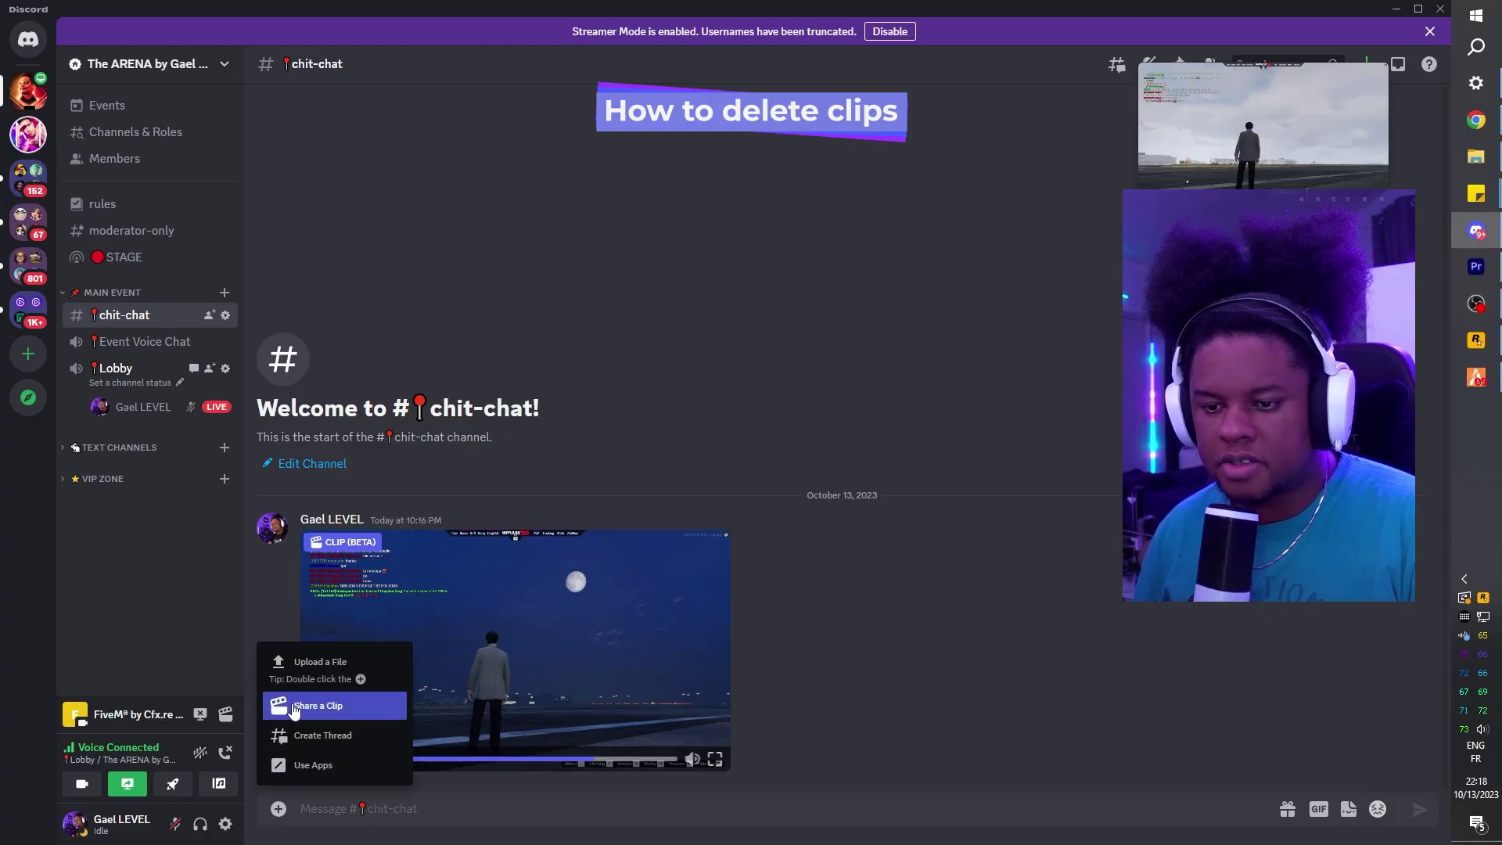
click(292, 704)
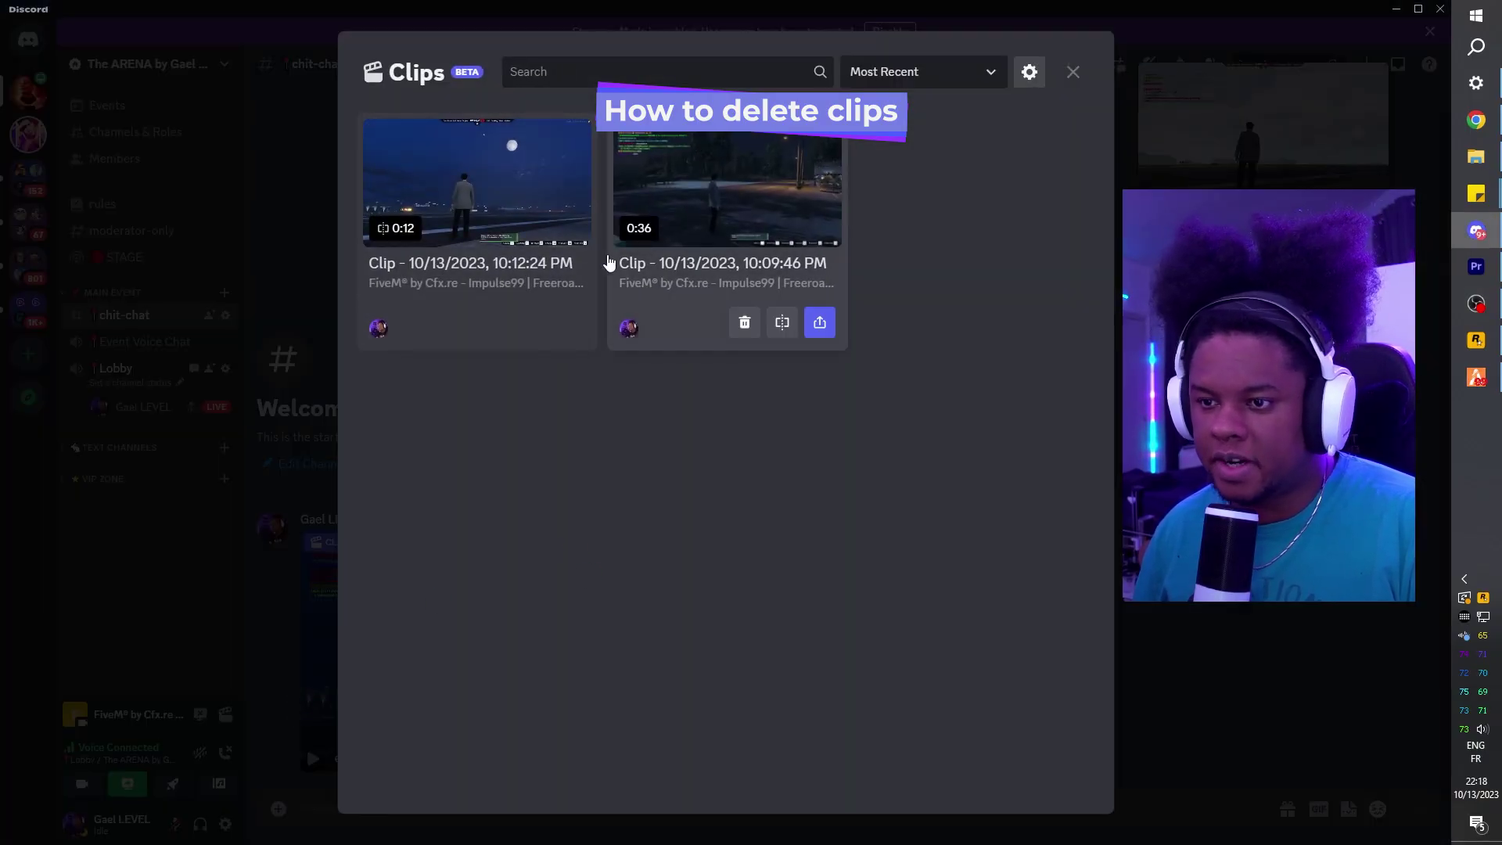
click(493, 324)
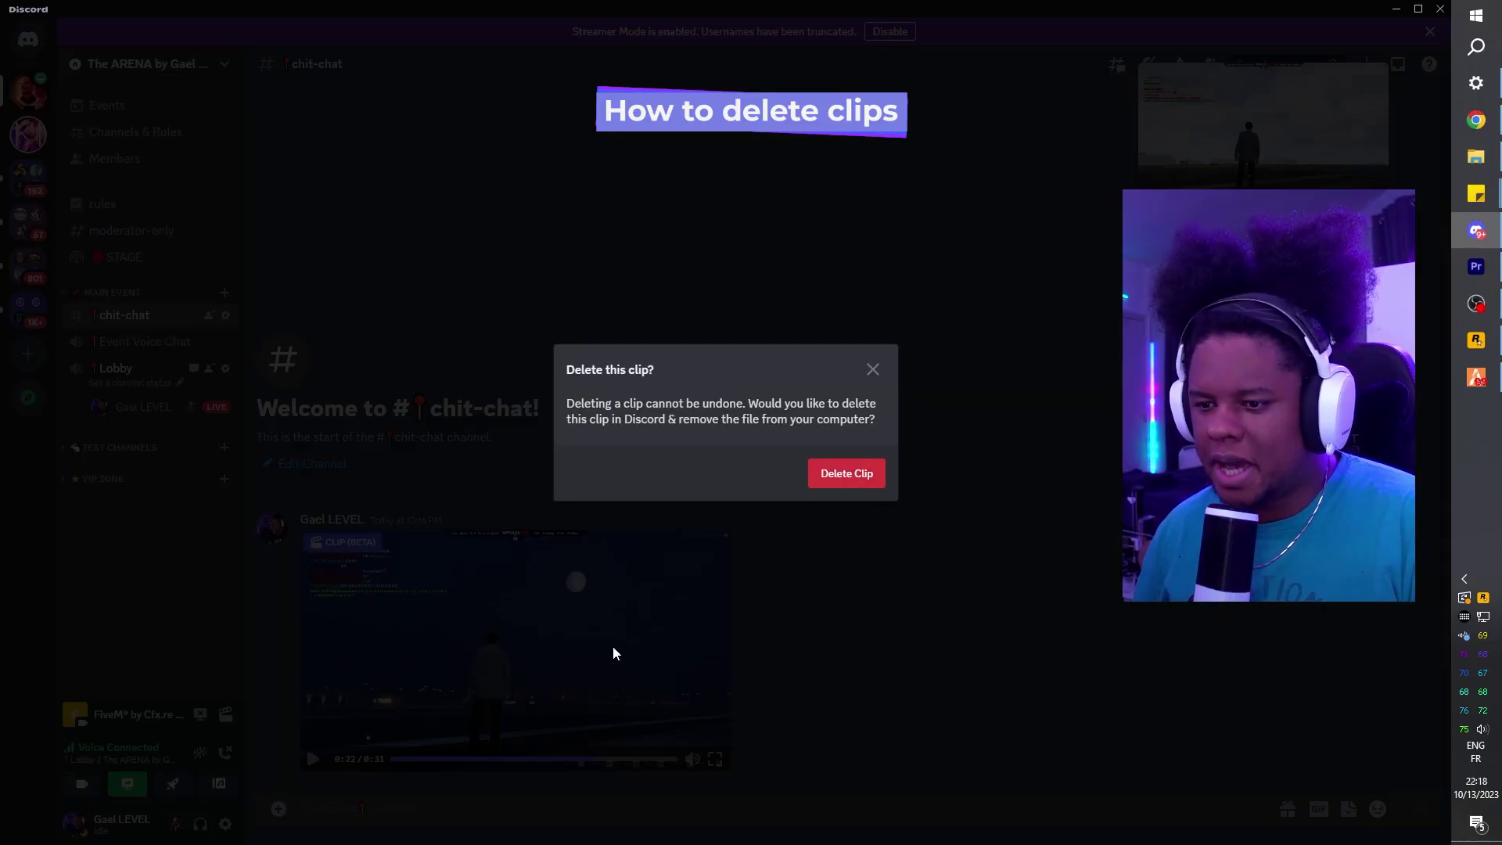
click(830, 475)
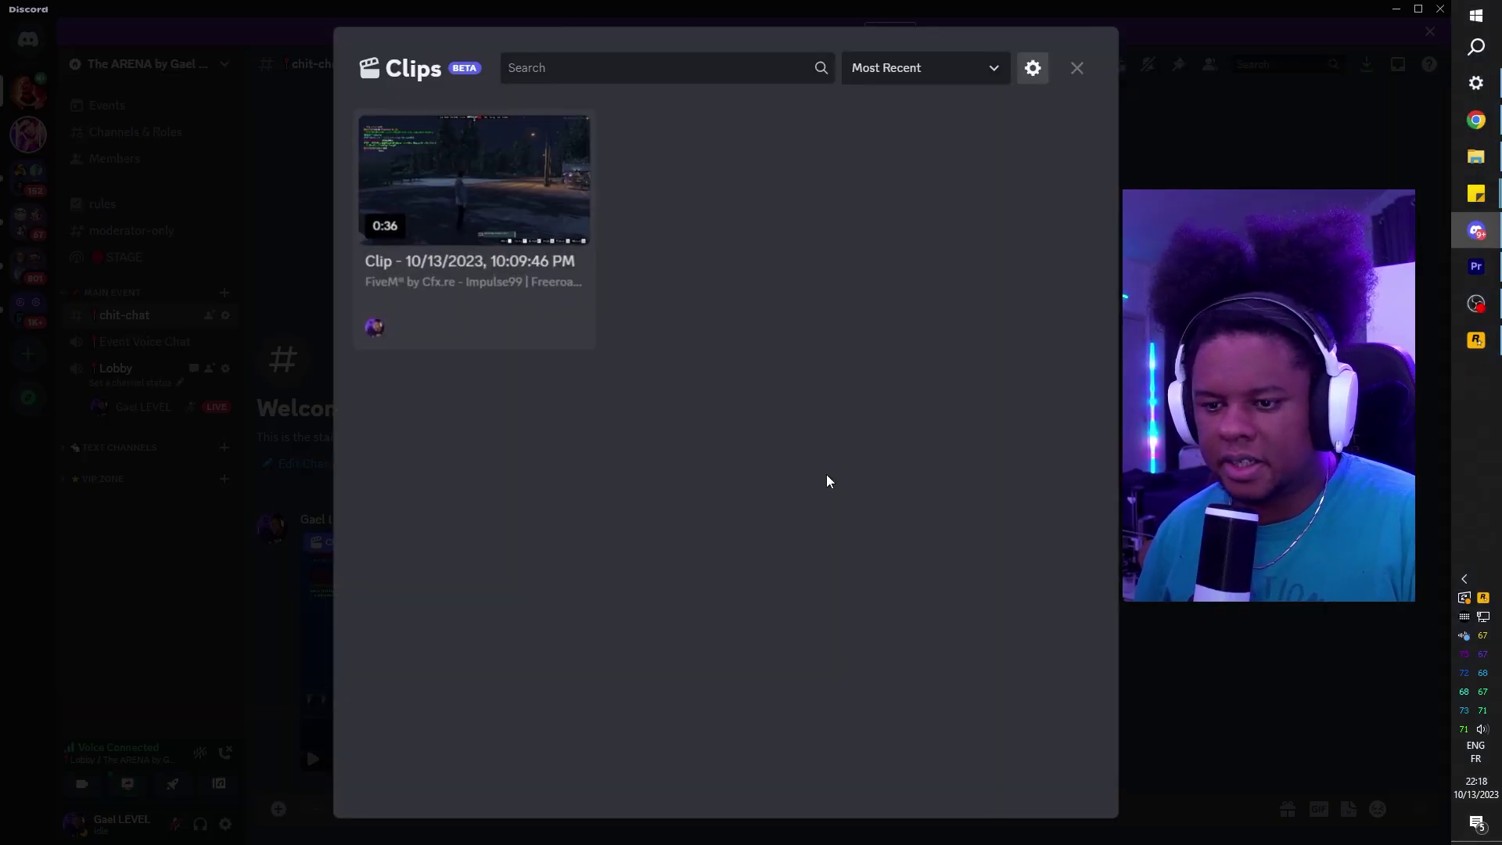
- Permanently delete the 10:09:46 PM clip and close the clips gallery
mouse_move(409, 293)
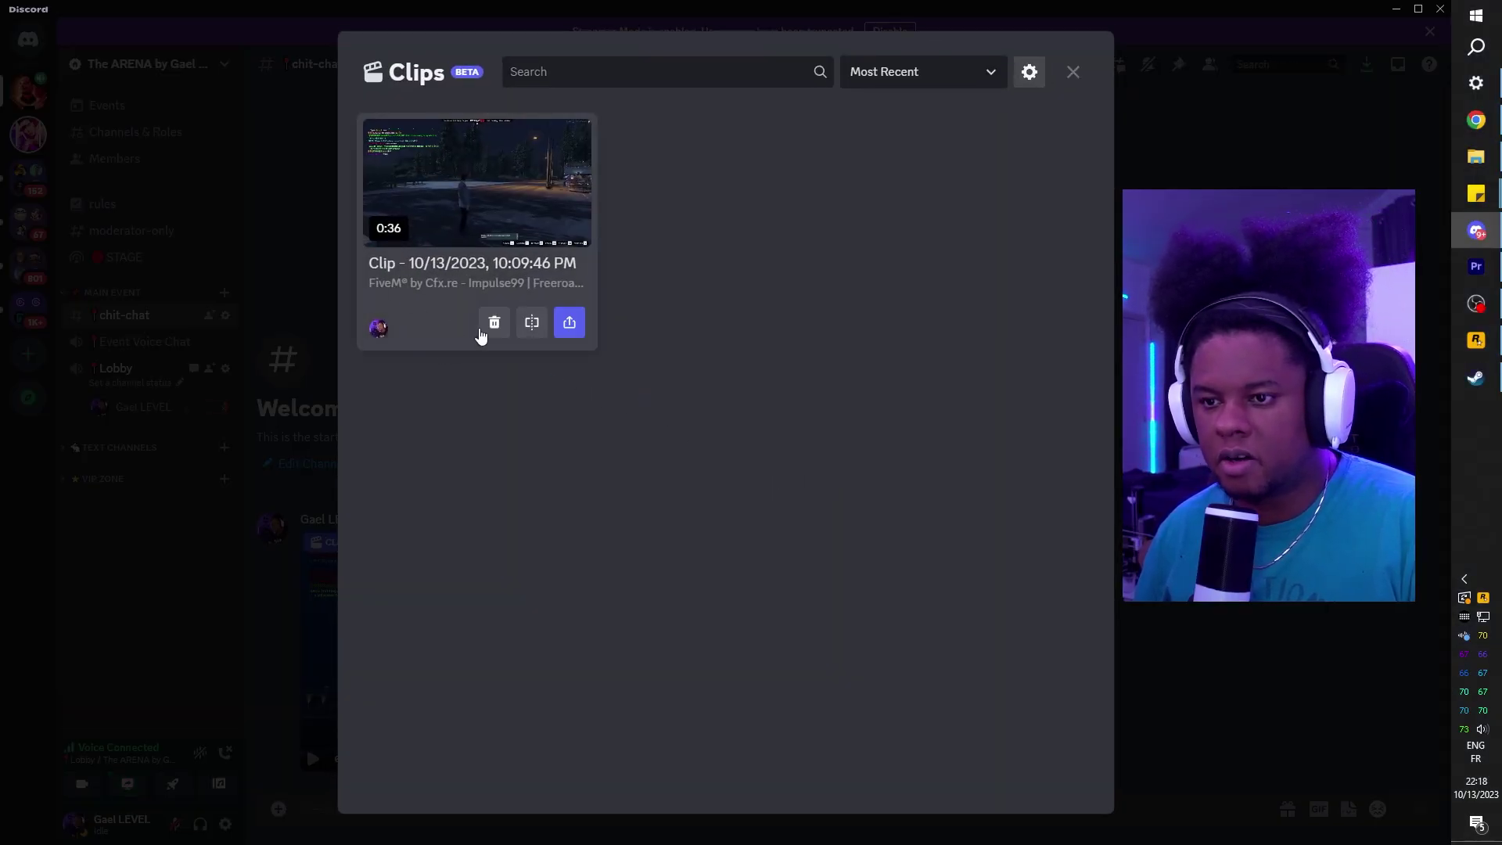
click(489, 327)
click(856, 477)
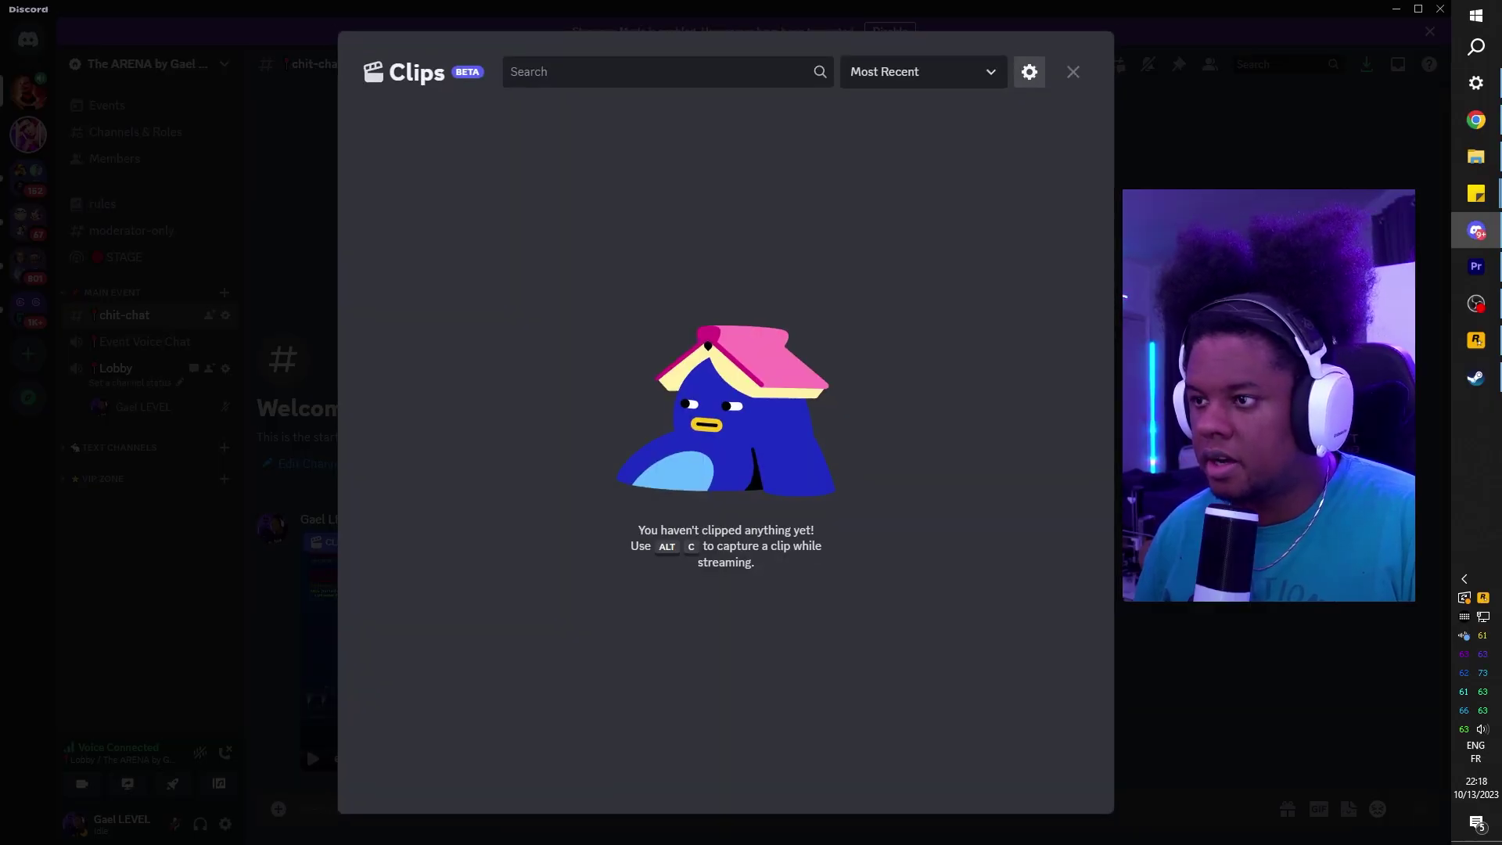
key(Escape)
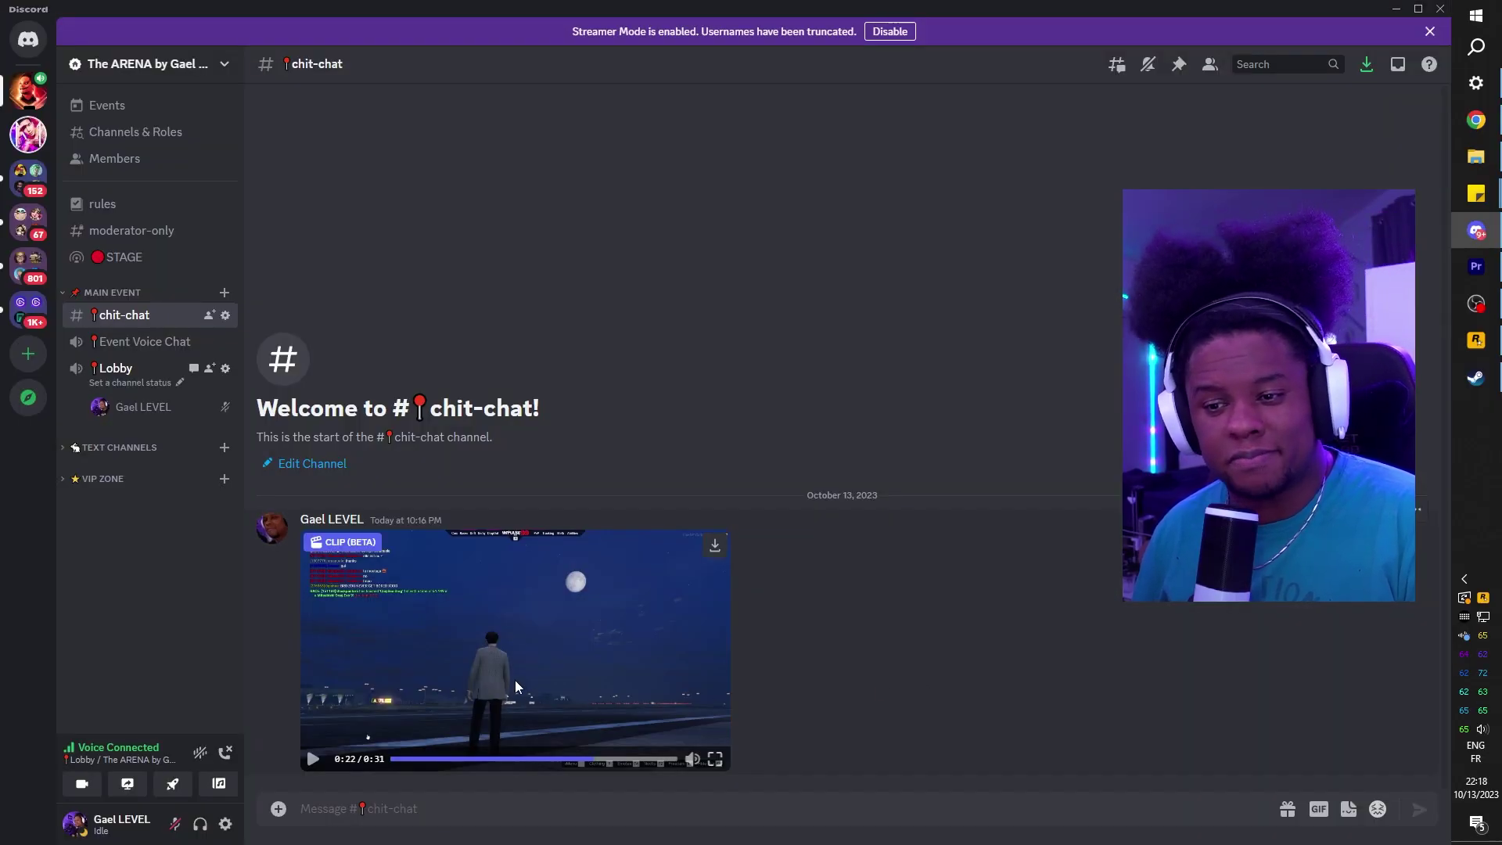